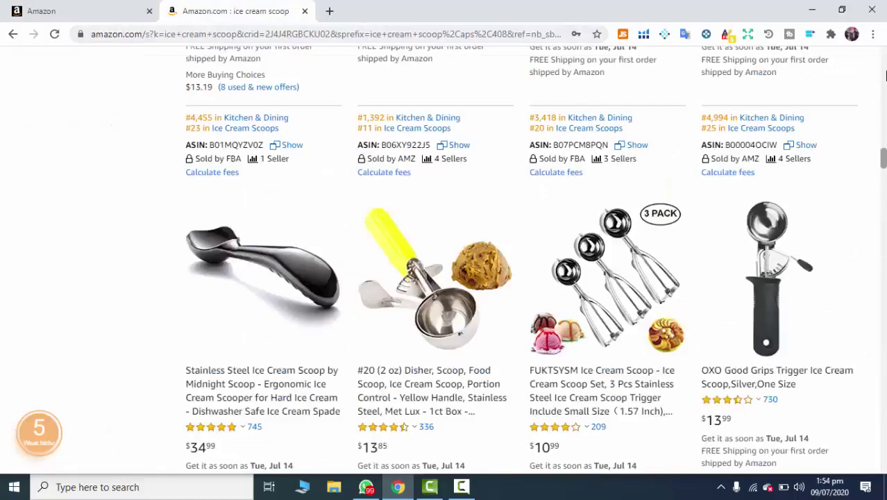
Compare the ad placements in the ice cream scoop search results with the campaign types offered in Seller Central
scroll(652, 223, up, 15)
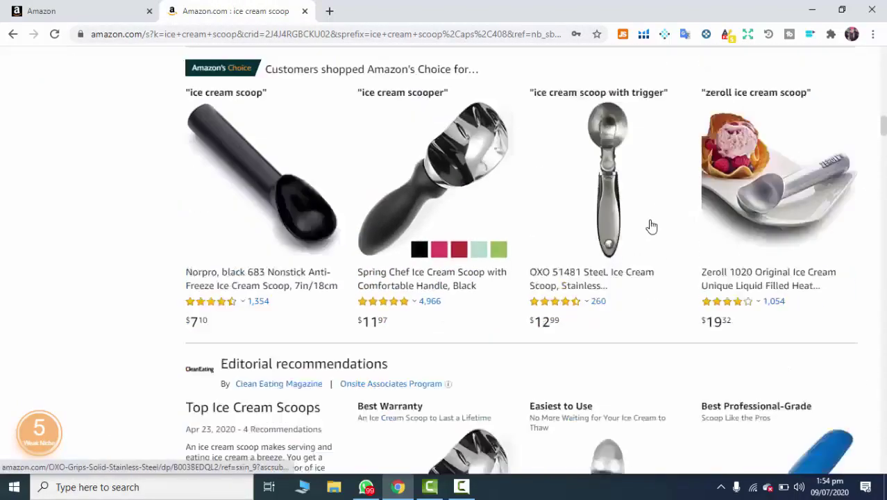
scroll(652, 225, up, 8)
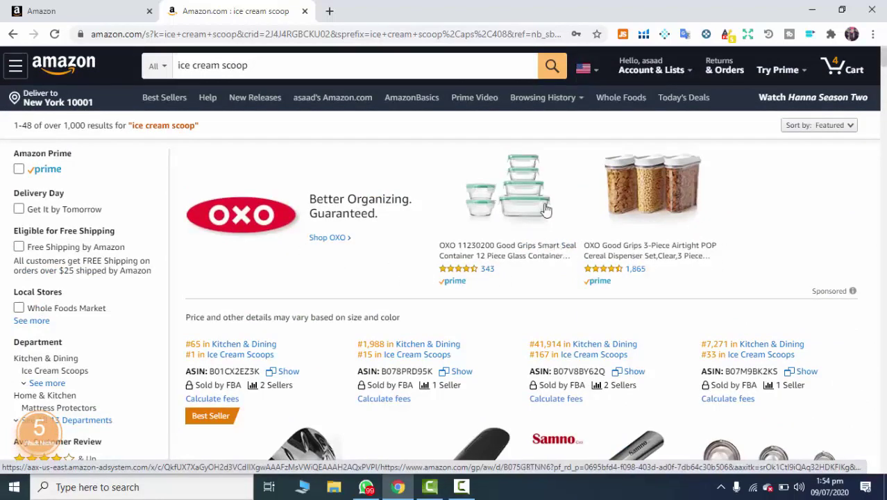
click(90, 8)
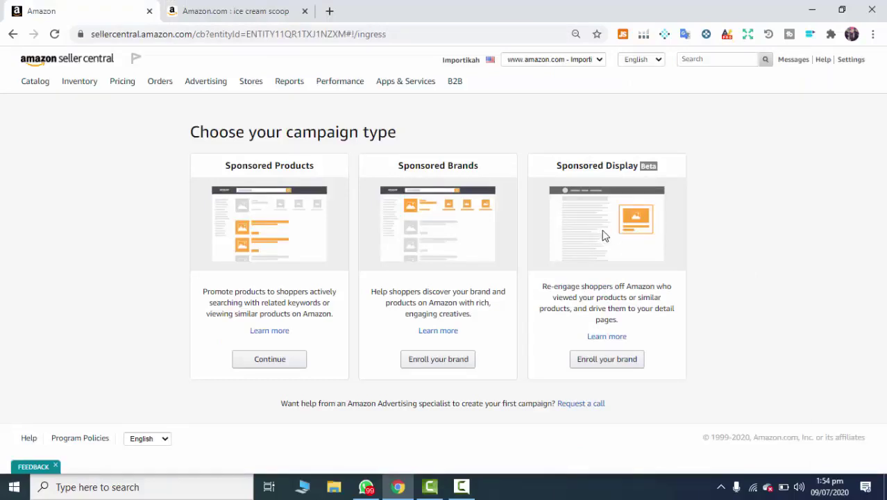
click(229, 10)
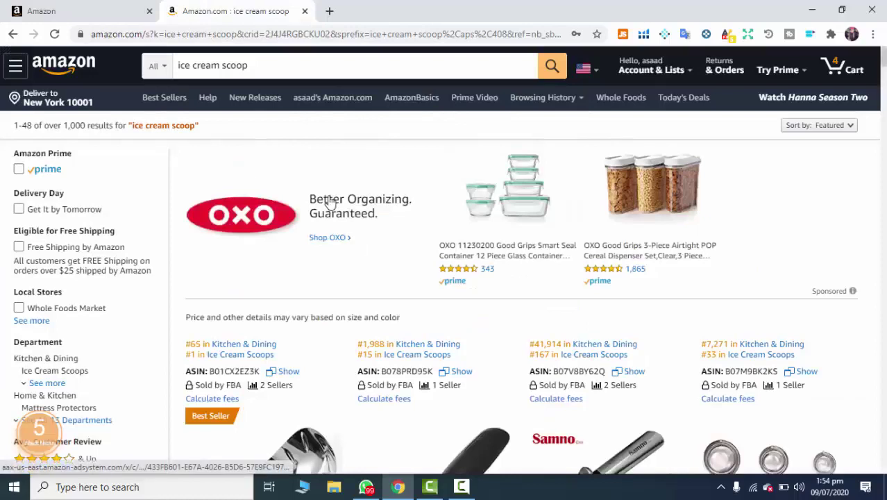
Start a Sponsored Products campaign in Seller Central and name it "Ice Cream Scoop - Auto"
click(112, 8)
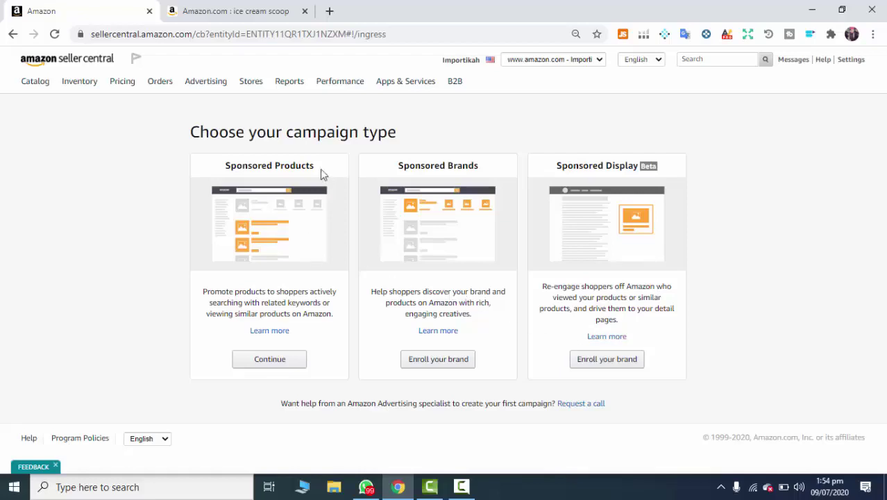
click(255, 364)
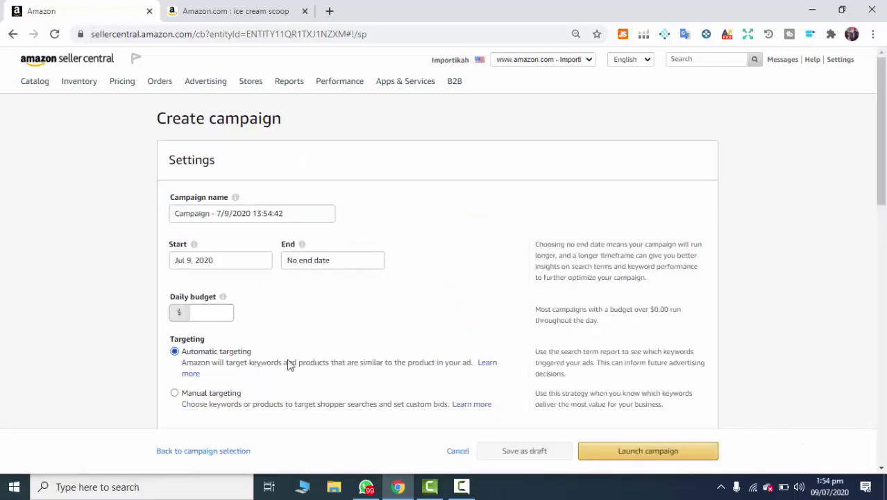
triple_click(255, 217)
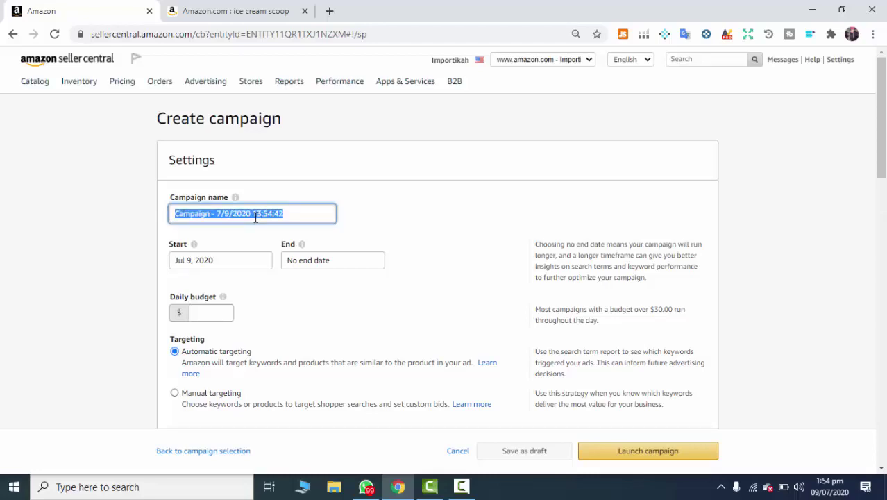
text(Ice)
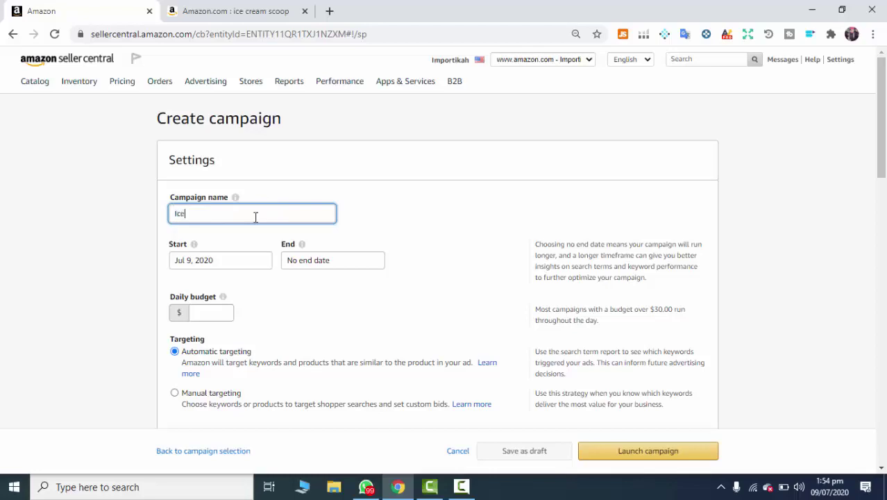
text( Cream Scoop - Auto)
Inspect the calendars for the campaign's start and end dates
click(224, 260)
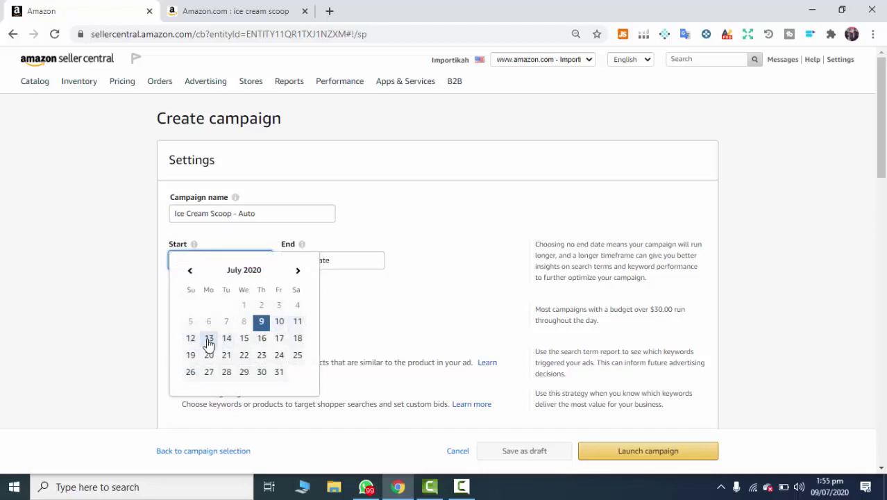
click(443, 348)
click(309, 258)
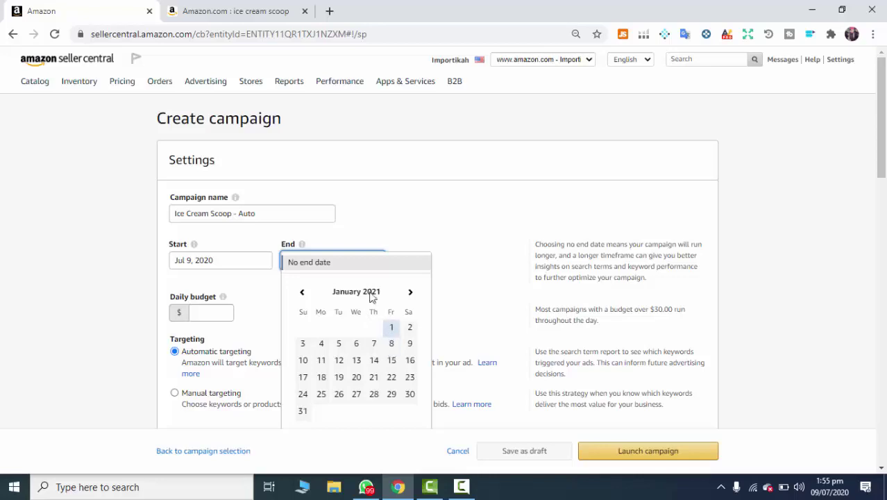
click(488, 214)
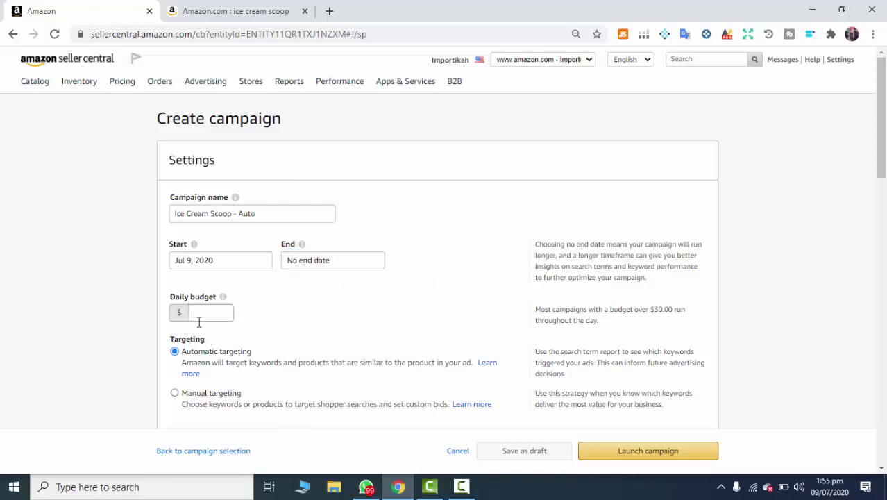
Check the ice cream scoop search results, and set the campaign's daily budget to $10
click(228, 18)
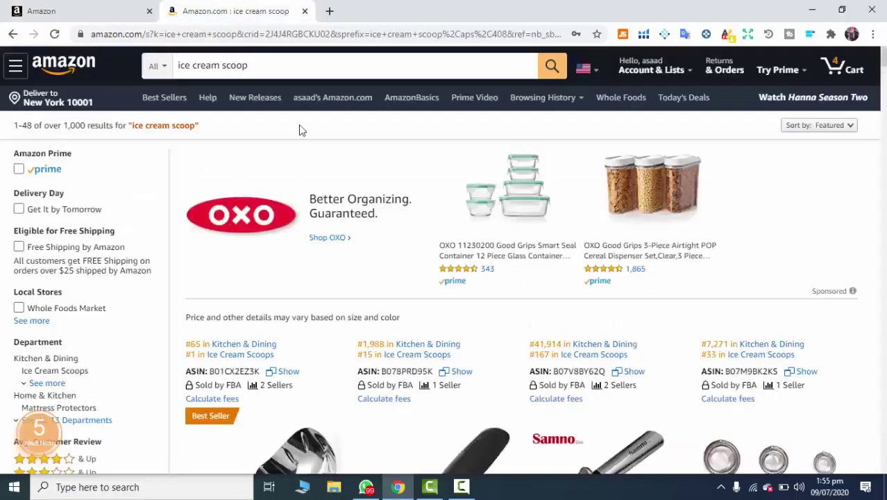
scroll(465, 347, down, 4)
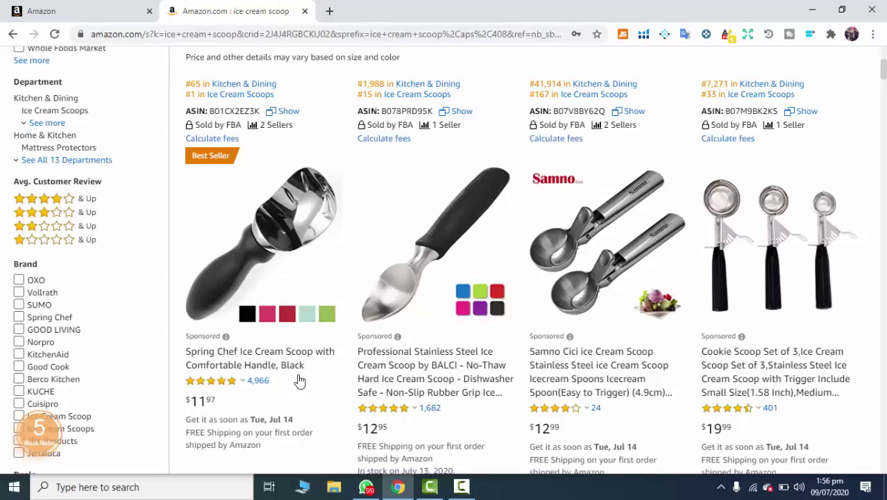
click(54, 8)
click(218, 317)
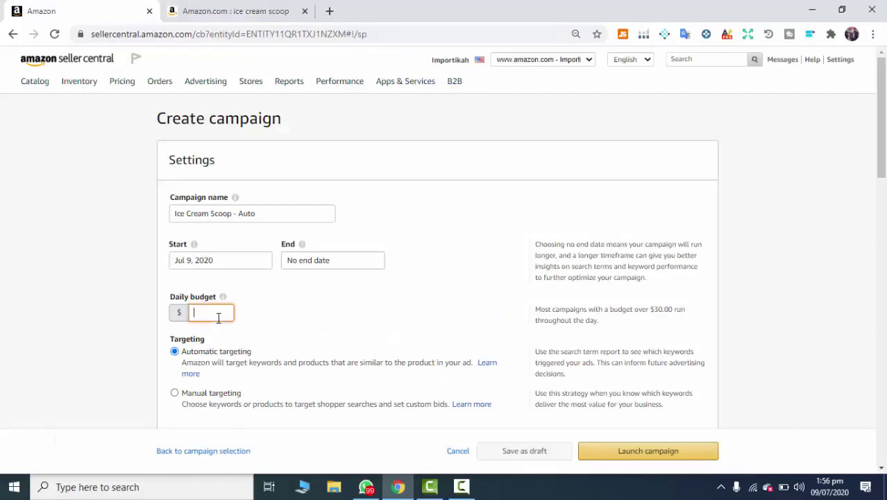
text(10)
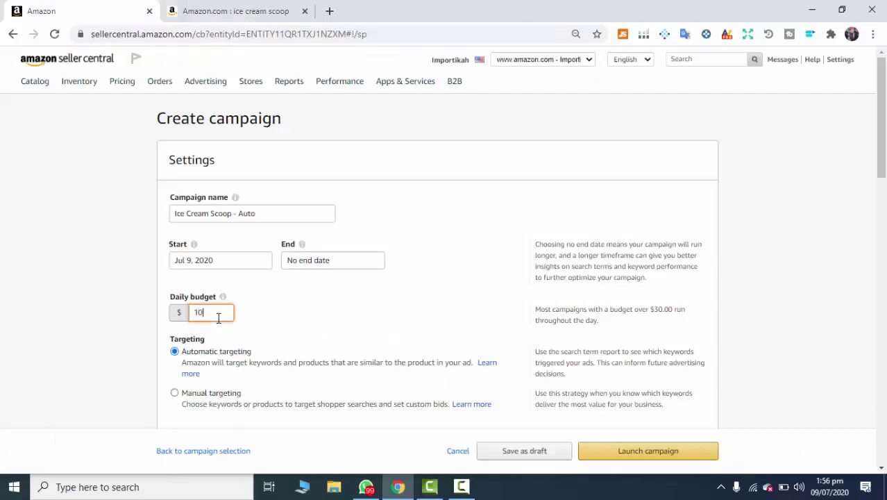
Replace the default ad group name with "BLUE ICE CREAM SCOOP"
scroll(218, 317, down, 2)
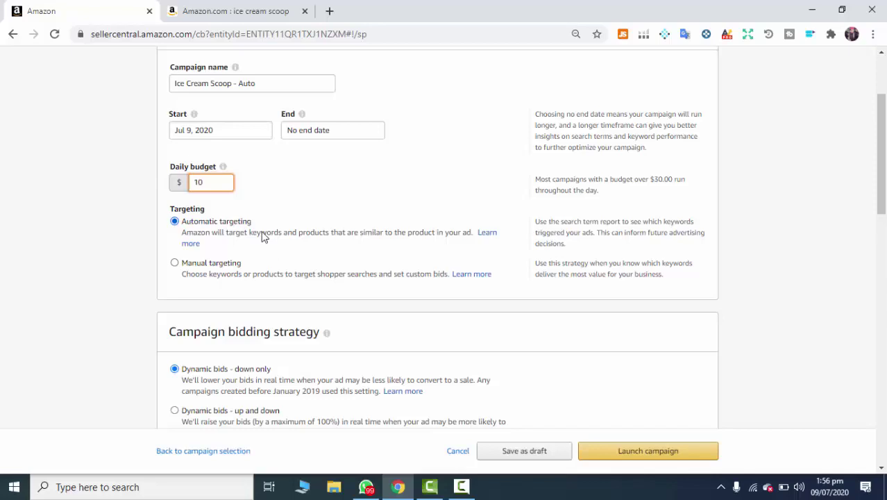
scroll(263, 237, up, 2)
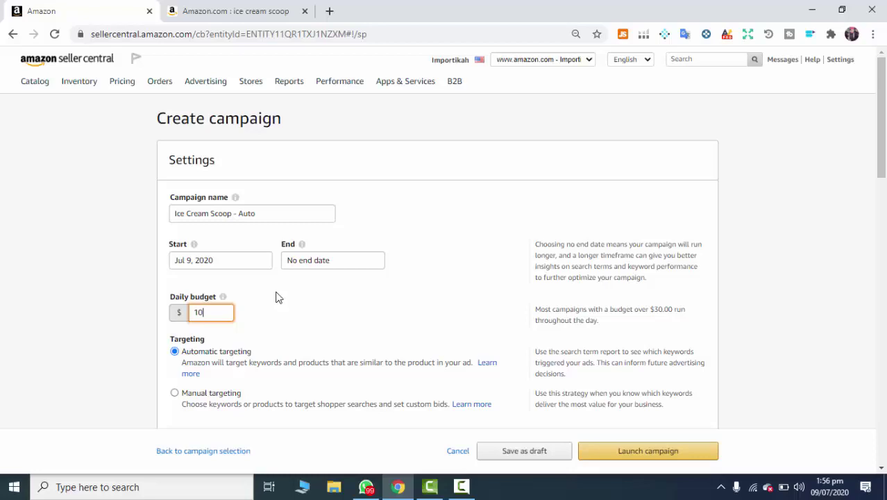
scroll(230, 361, down, 2)
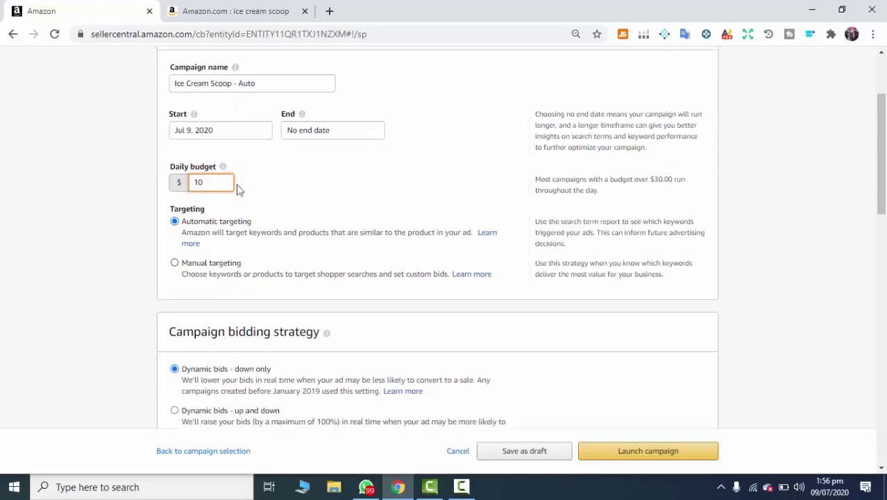
scroll(426, 357, down, 4)
scroll(389, 346, down, 1)
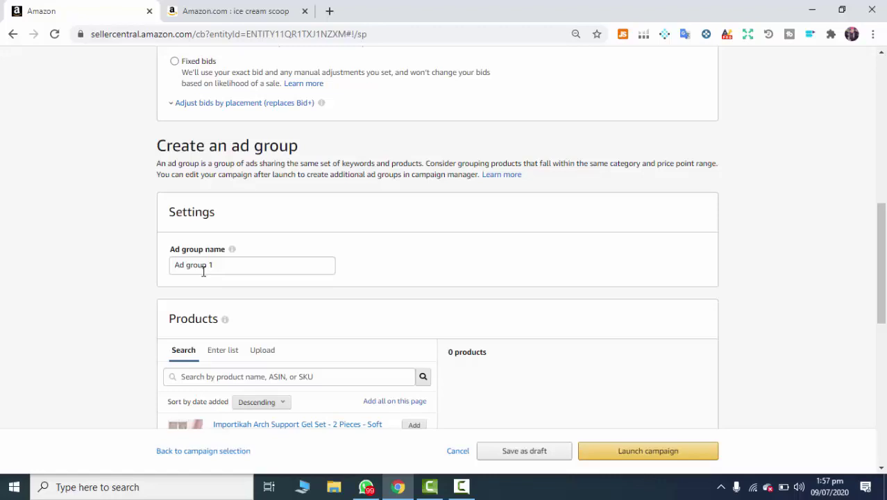
triple_click(203, 267)
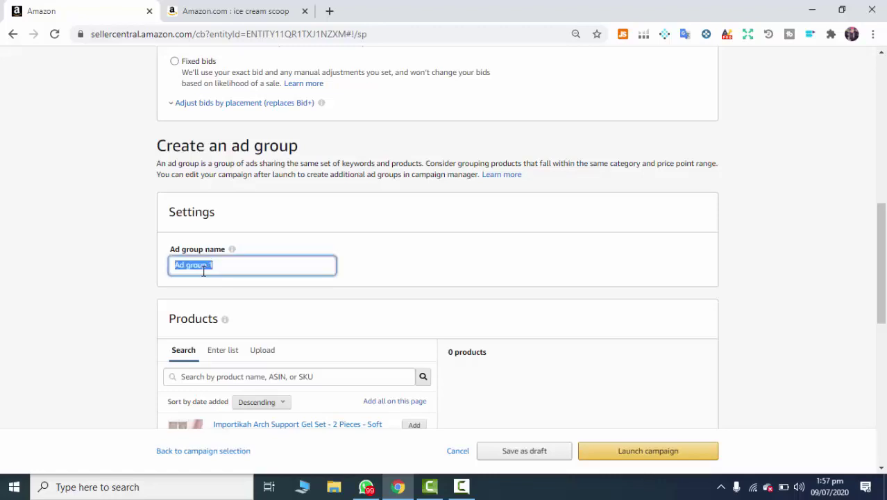
text(Bklue l)
key(BackSpace)
key(BackSpace)
key(BackSpace)
key(BackSpace)
key(BackSpace)
key(BackSpace)
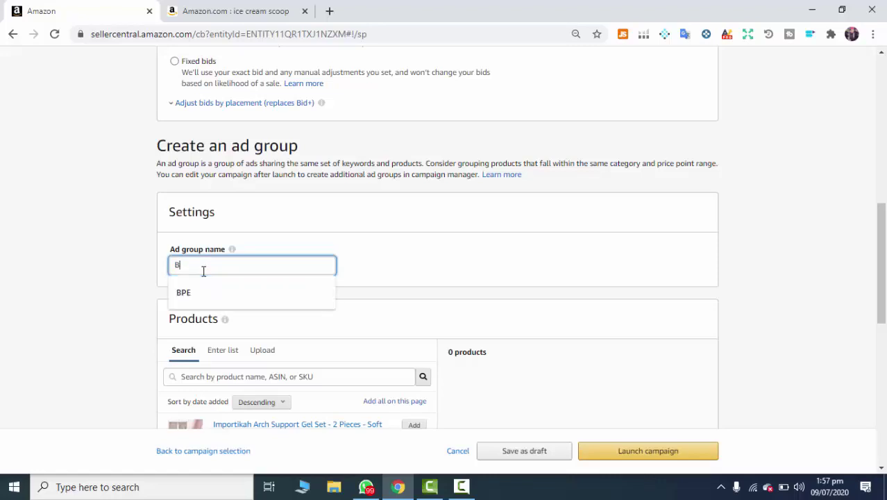
text(LUE ICE C)
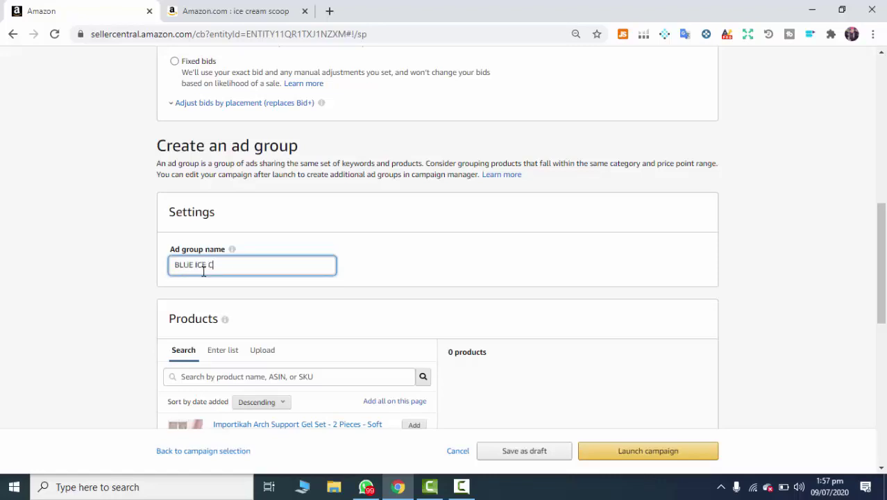
text(REAM SCOOP)
Add the Importikah Arch Support Gel Set to the ad group's products
scroll(203, 271, down, 2)
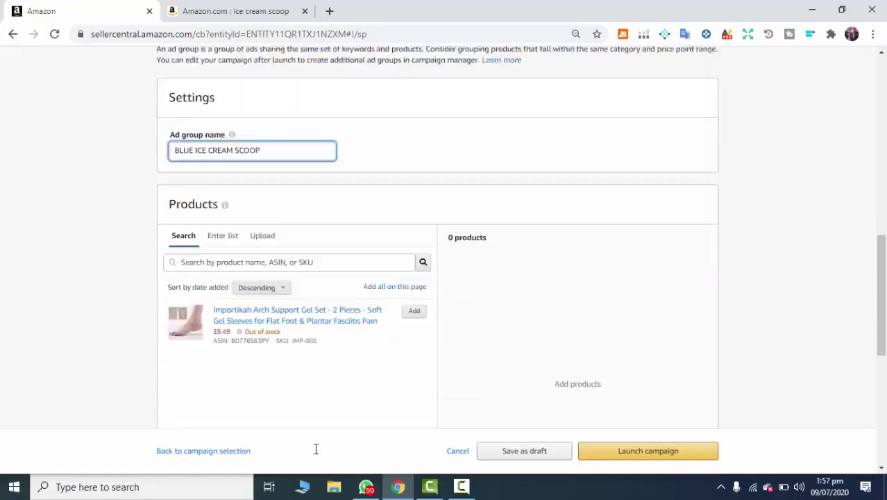
click(415, 298)
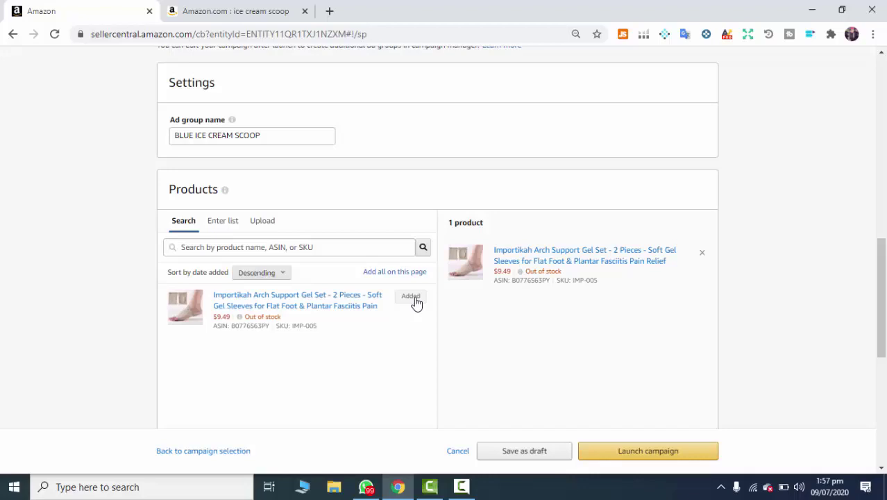
scroll(401, 337, up, 1)
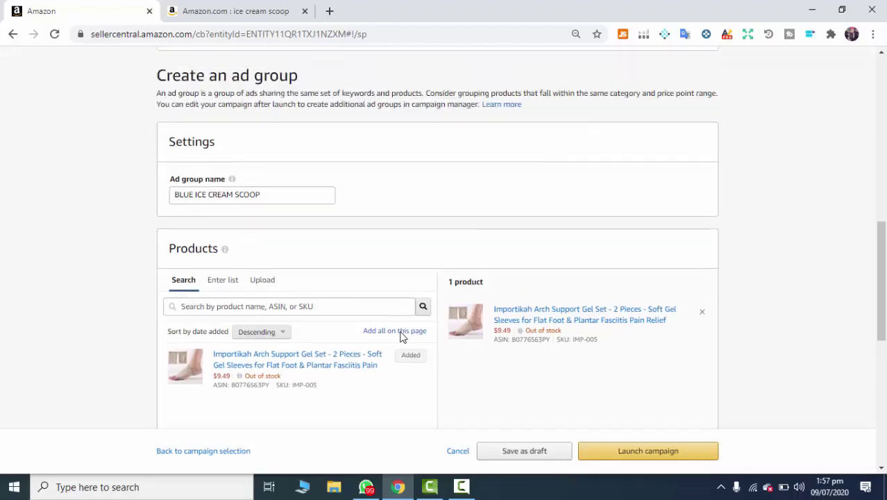
scroll(401, 336, up, 1)
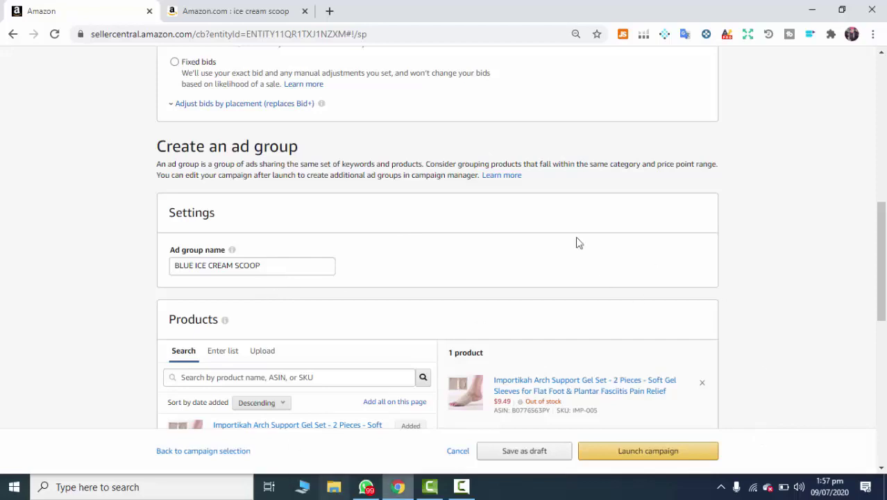
Review the ad group name and its added product, and view the option for entering products as a list of ASINs
drag(295, 269, 165, 269)
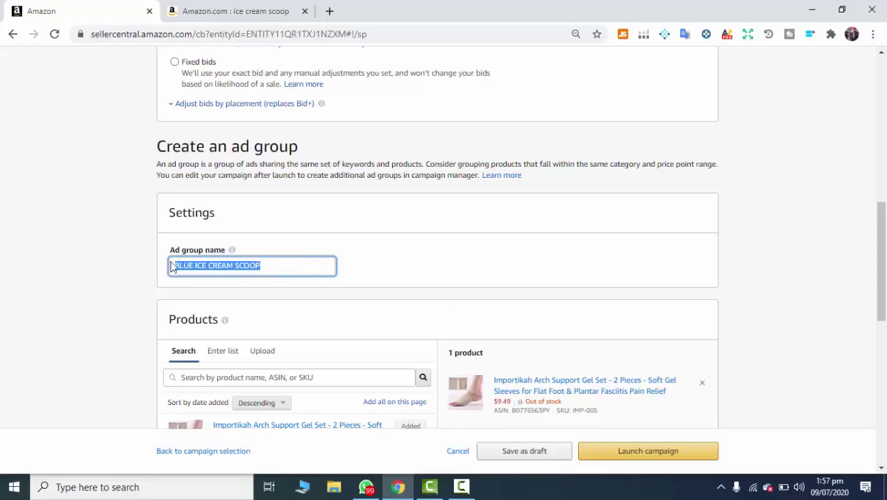
scroll(356, 283, down, 2)
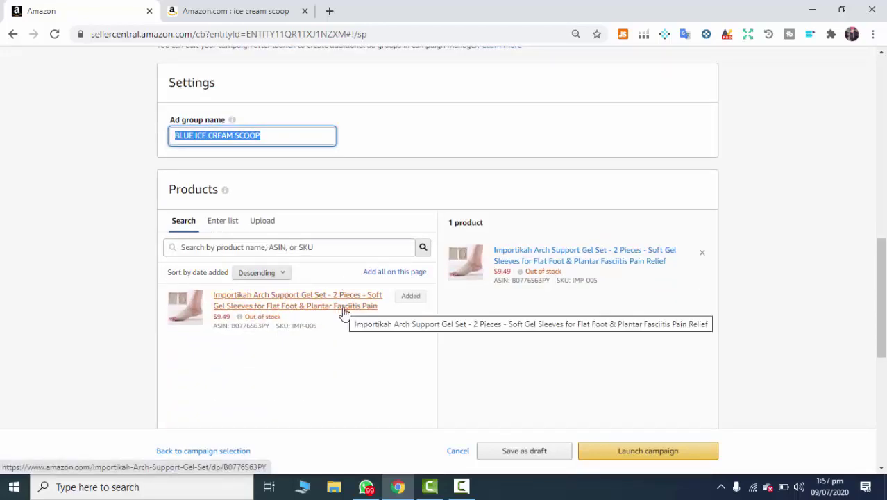
scroll(229, 293, down, 2)
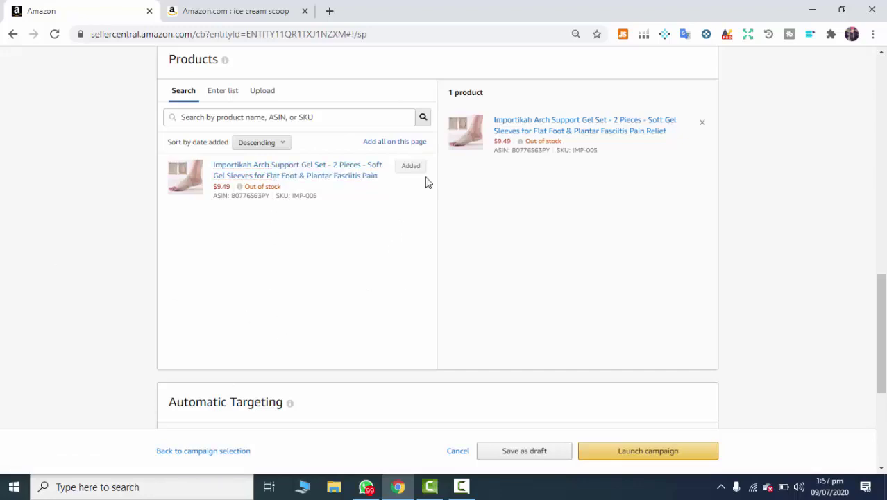
scroll(574, 196, up, 4)
scroll(576, 209, down, 2)
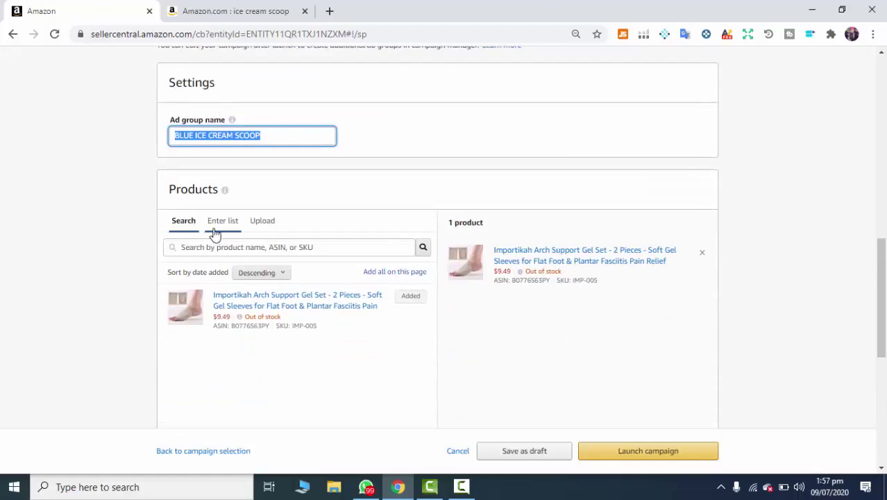
click(215, 233)
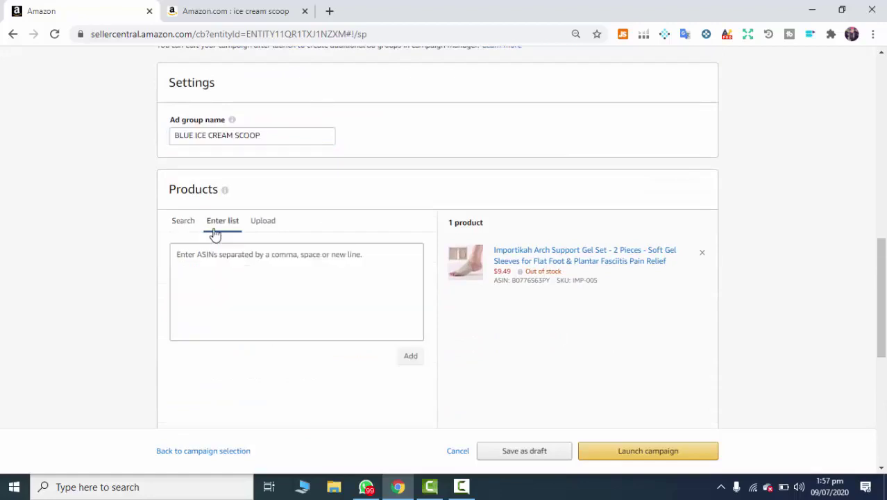
right_click(241, 267)
click(403, 379)
scroll(646, 250, down, 5)
scroll(662, 216, up, 4)
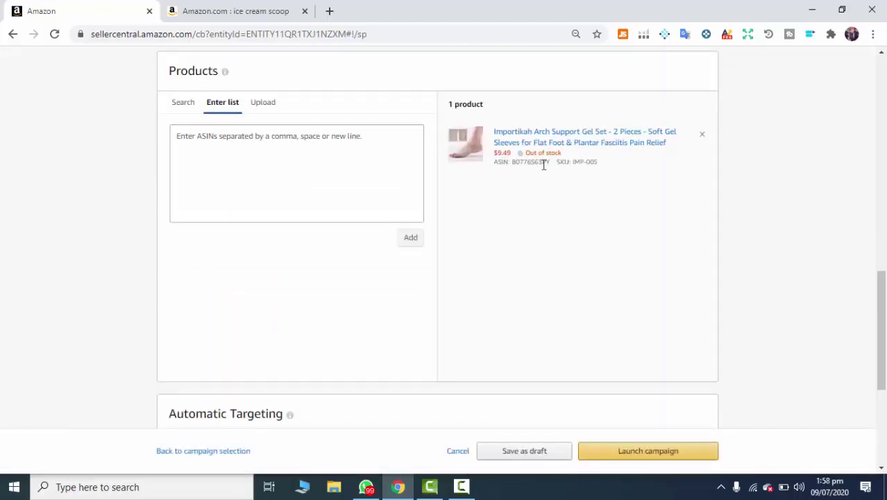
Examine the default bid, suggested bid and negative keyword options for automatic targeting
scroll(551, 167, down, 2)
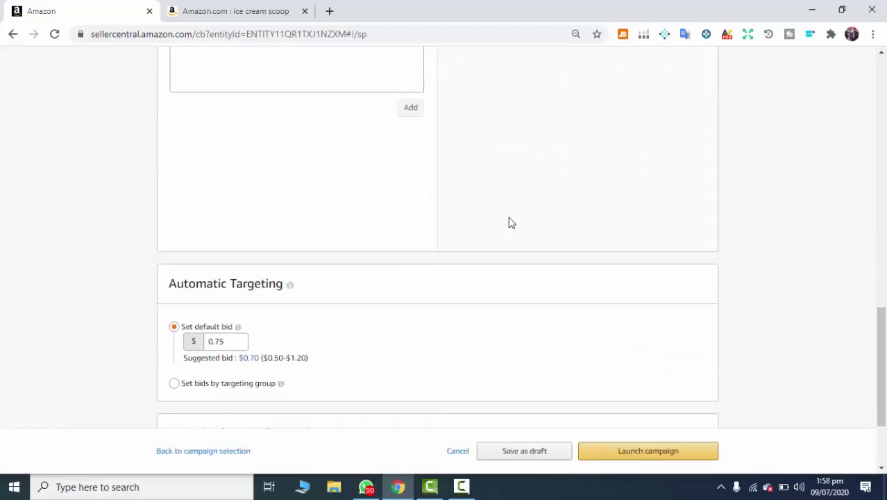
scroll(516, 218, down, 2)
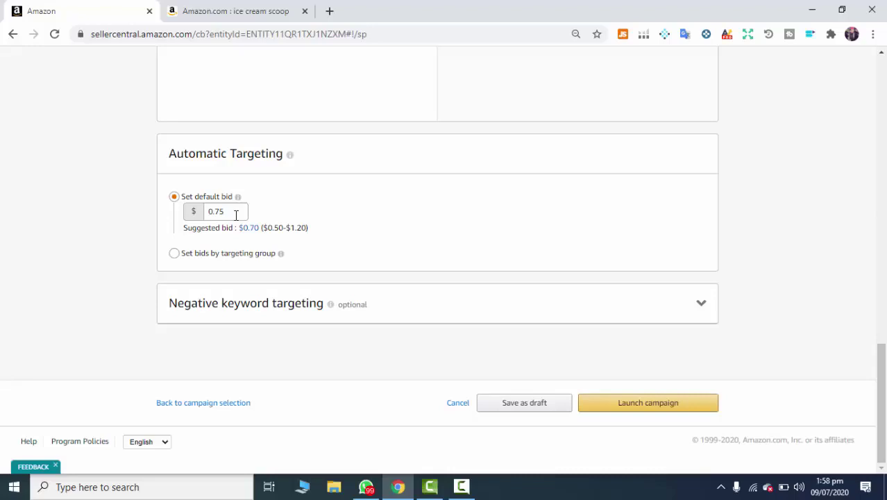
scroll(236, 216, up, 4)
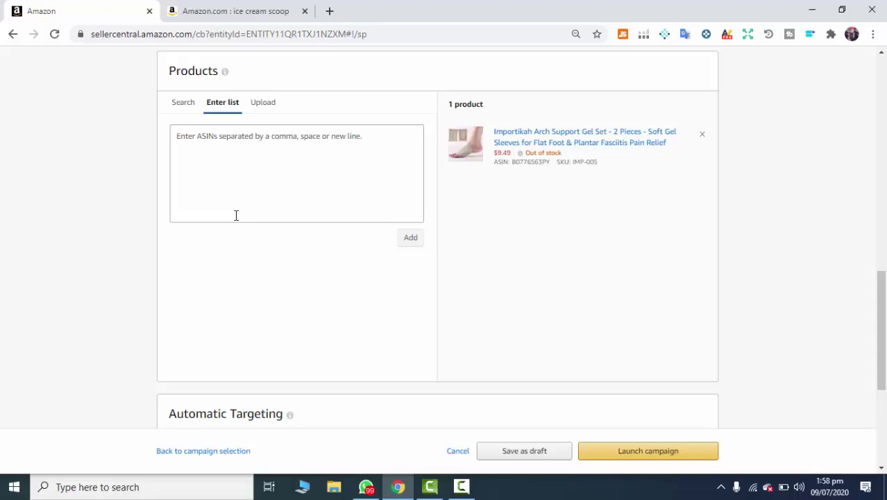
Examine the sponsored ice cream scoop listings on Amazon, and review the campaign's default bid for automatic targeting
click(208, 12)
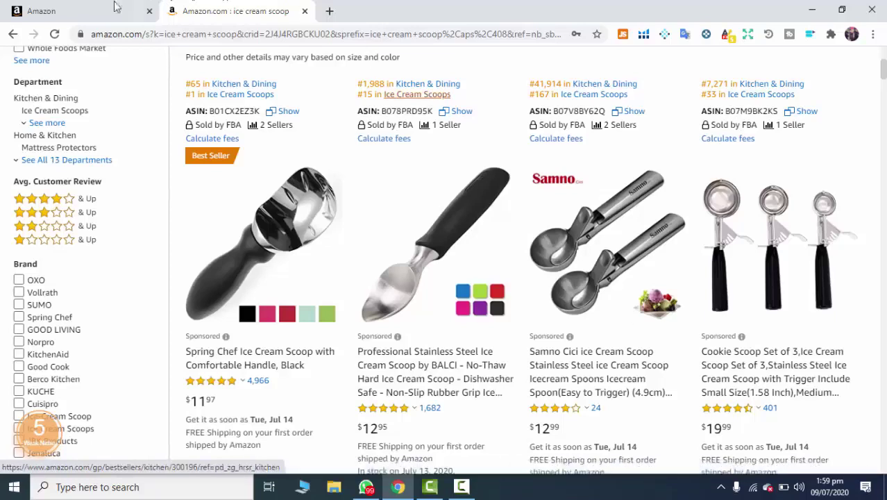
click(54, 6)
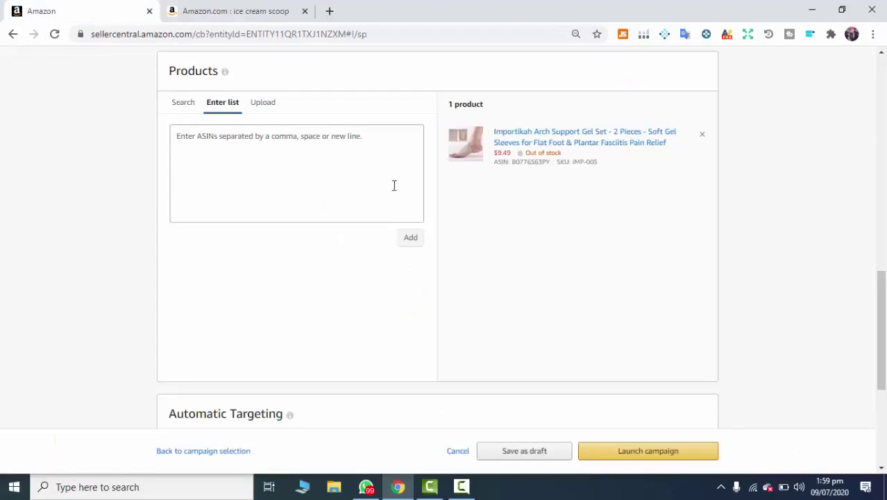
scroll(375, 236, down, 2)
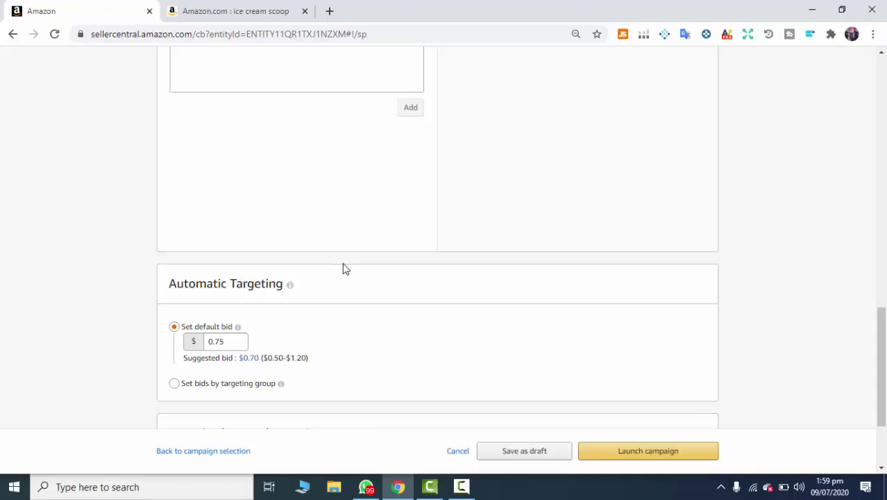
double_click(222, 344)
click(538, 375)
click(216, 341)
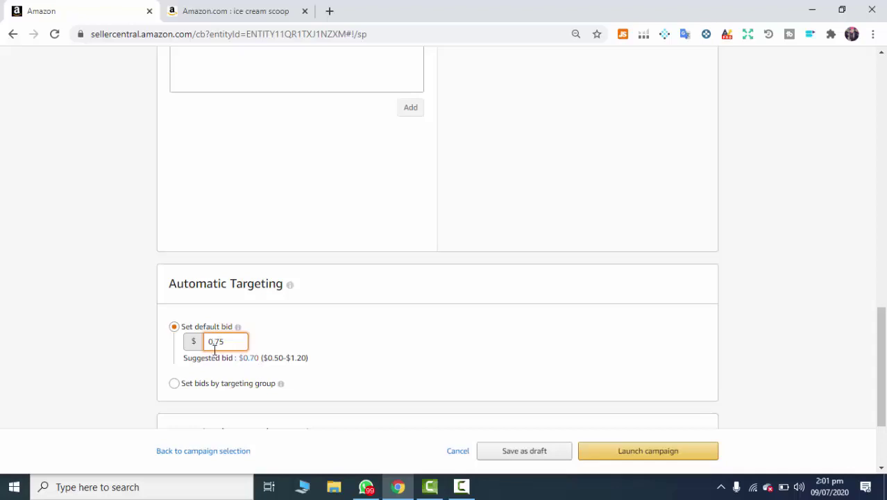
scroll(214, 351, down, 3)
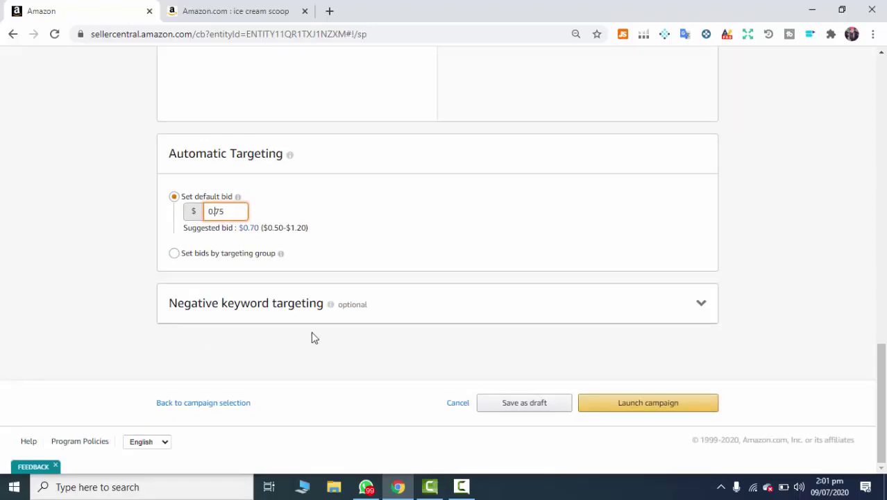
Review the campaign's bidding strategy, ad group name, added product and default bid before launch
click(644, 408)
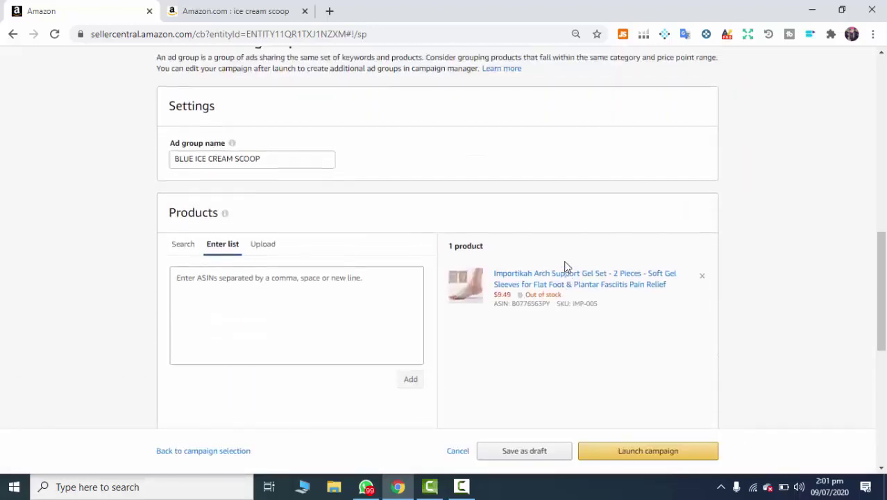
scroll(566, 266, down, 5)
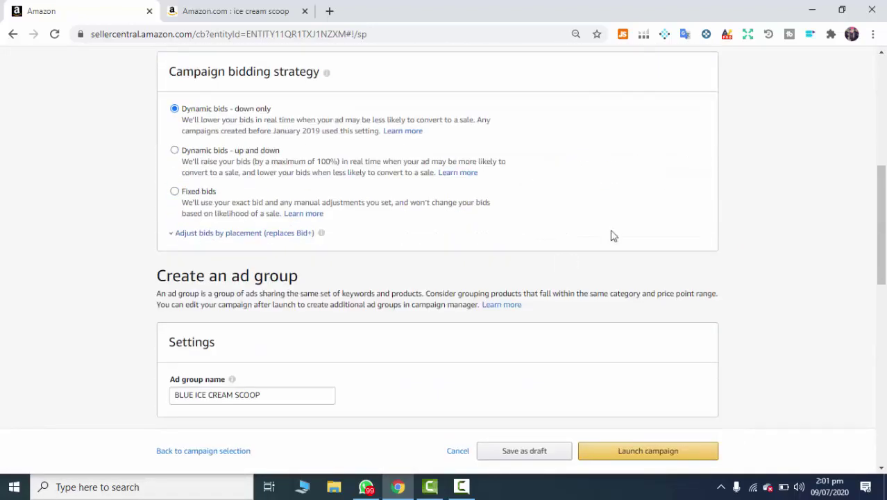
scroll(531, 355, down, 5)
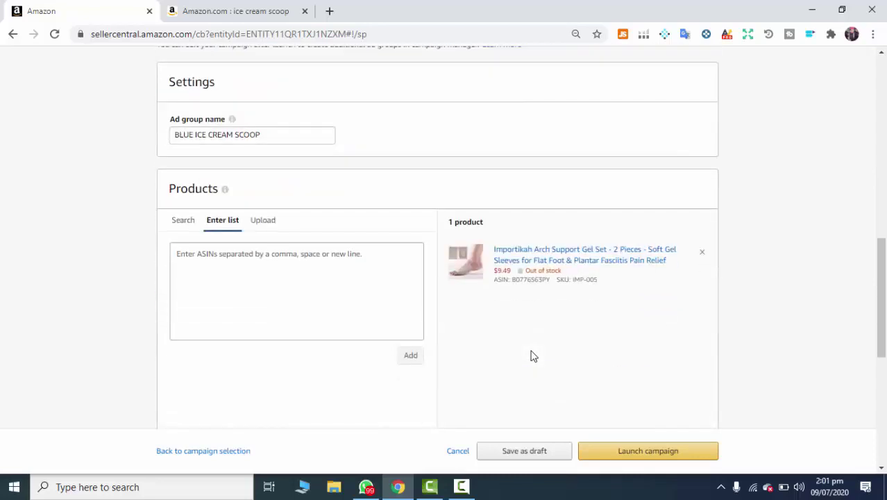
scroll(195, 347, down, 5)
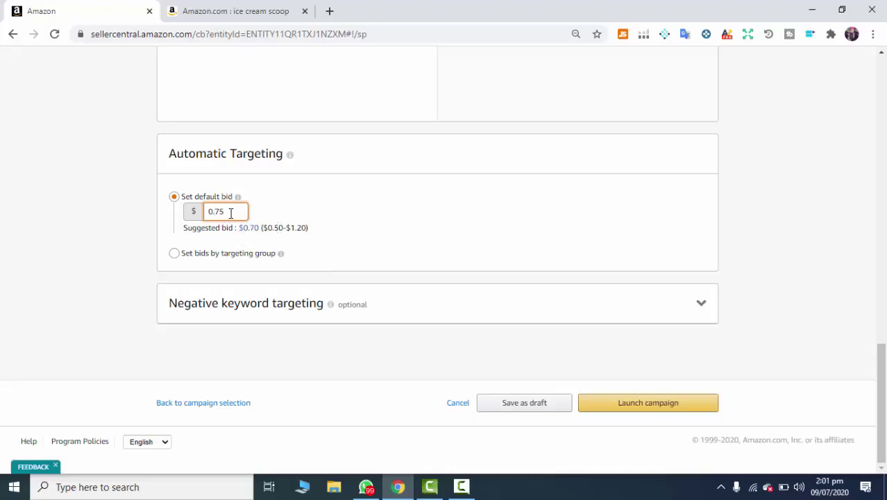
Switch the campaign from automatic to manual targeting and bring up the ad group's targeting type options
scroll(231, 212, up, 10)
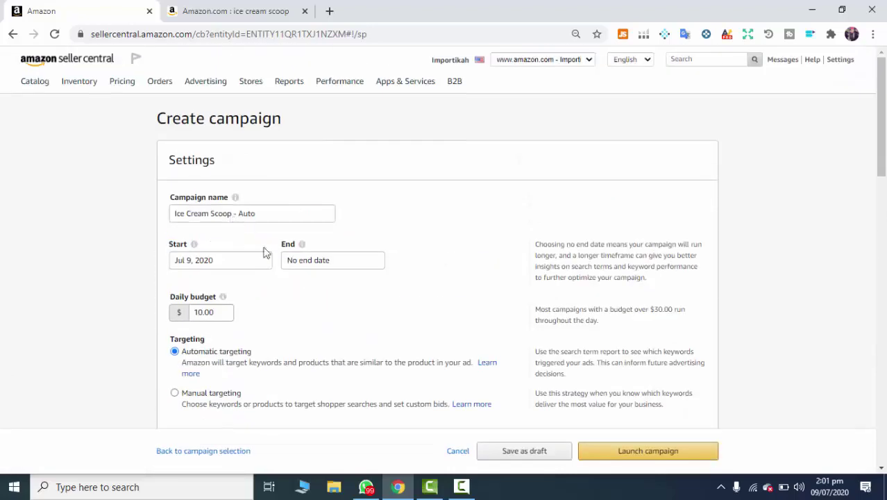
click(201, 394)
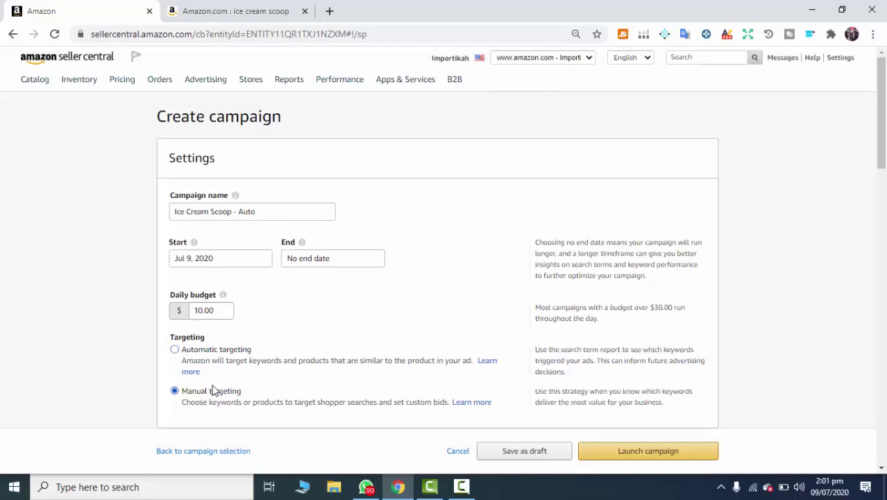
scroll(211, 392, down, 3)
scroll(214, 390, down, 1)
scroll(356, 195, down, 4)
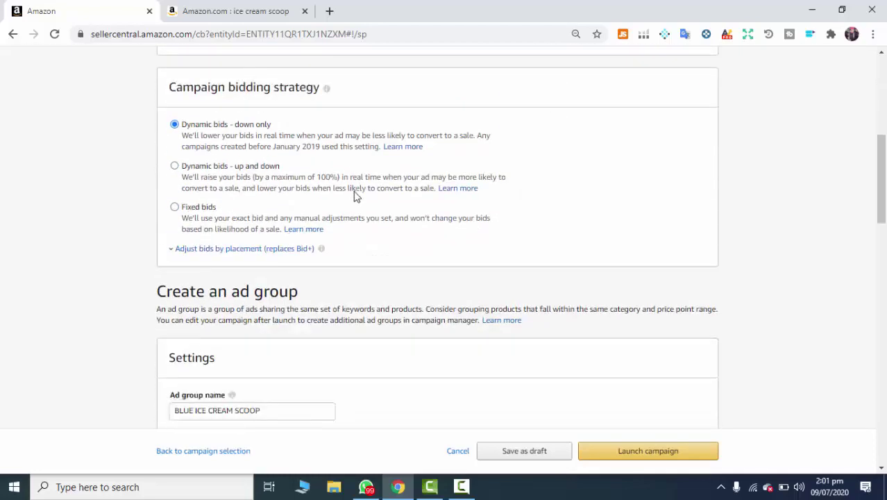
scroll(356, 205, down, 2)
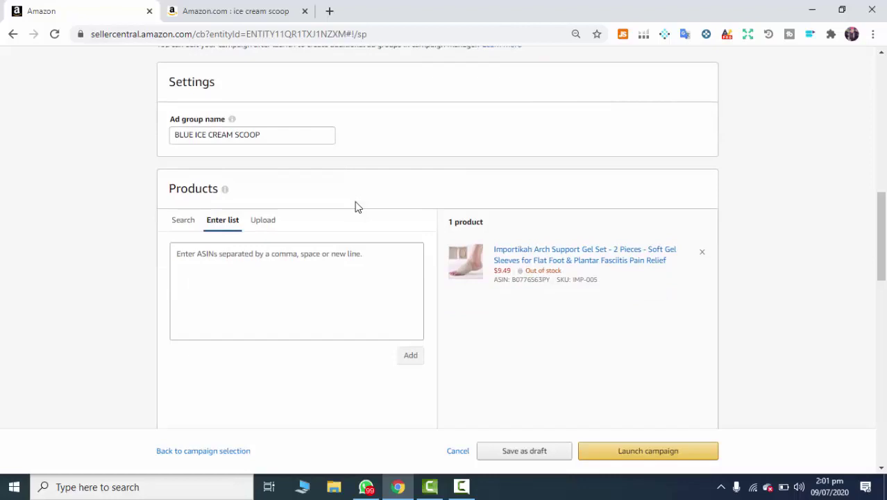
scroll(356, 206, down, 6)
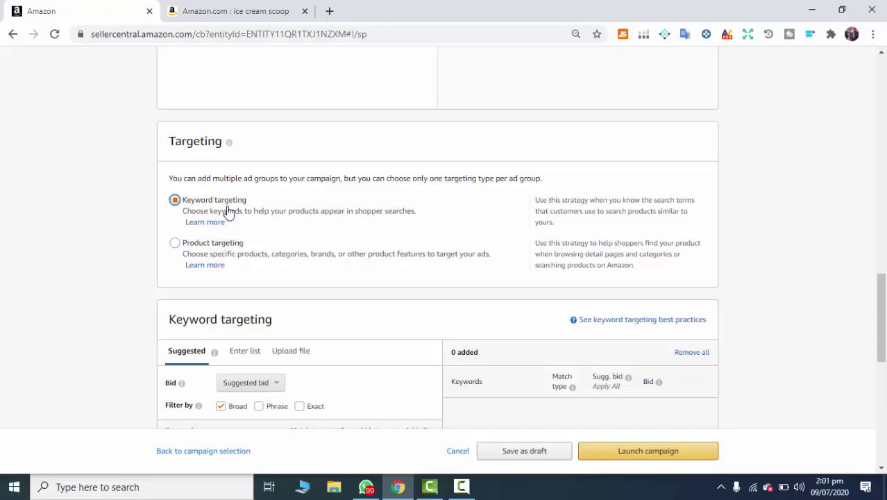
Compare the Amazon search results for ice cream scoop with the suggested keywords and bids under keyword targeting
click(239, 15)
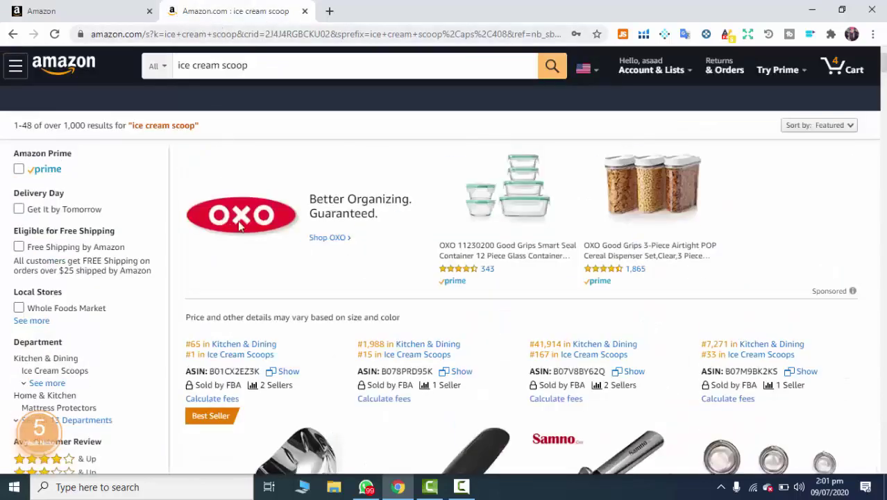
scroll(370, 363, down, 3)
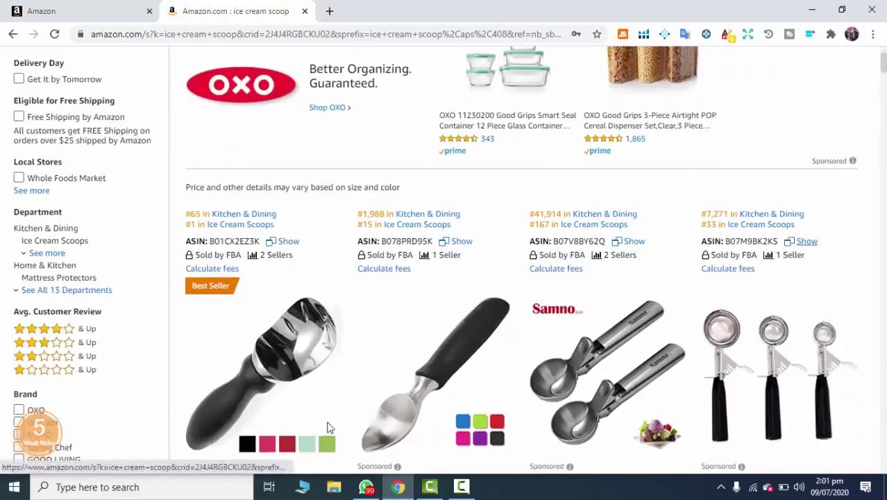
click(84, 19)
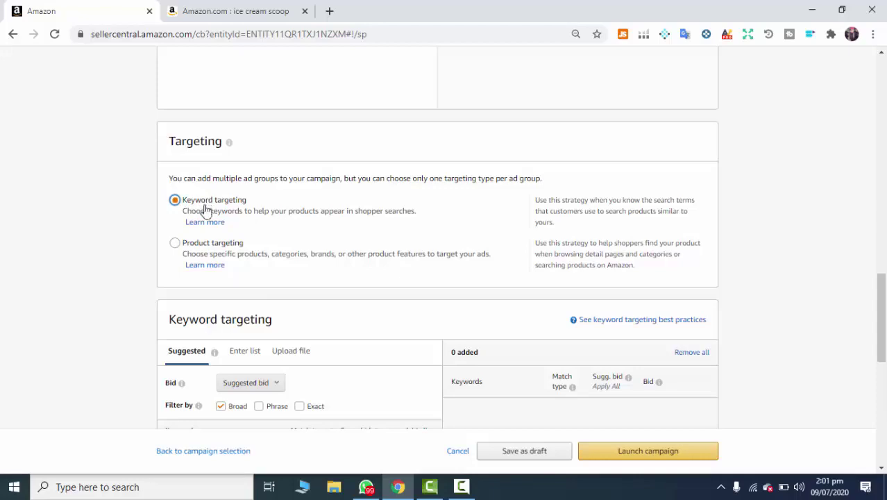
scroll(208, 229, down, 2)
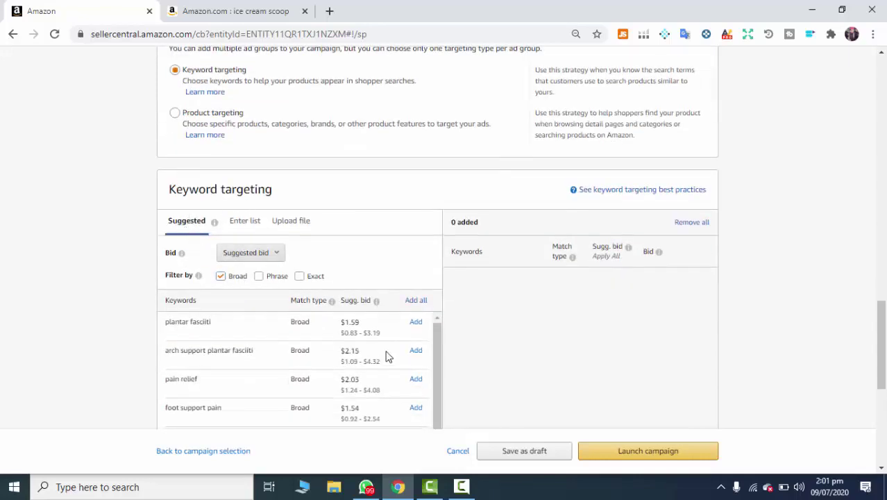
scroll(386, 340, up, 7)
scroll(404, 356, down, 6)
scroll(881, 361, down, 1)
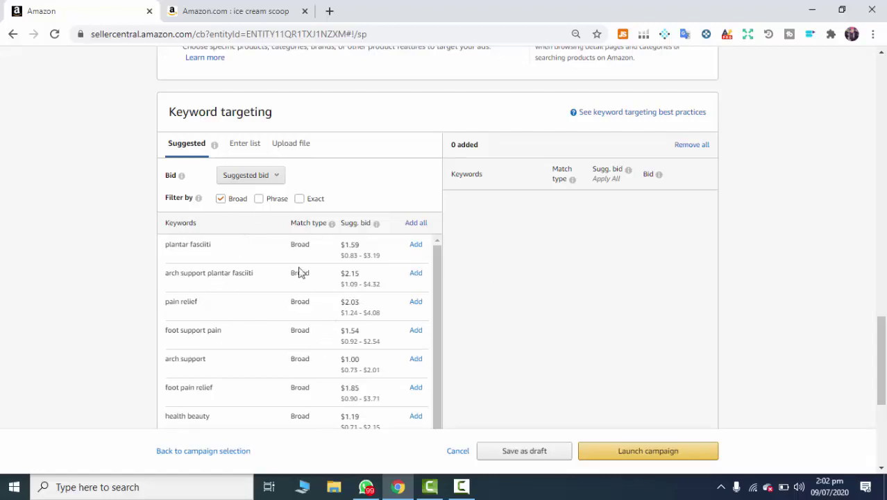
View the option for entering a custom keyword list, and add the suggested broad-match keyword "pain relief"
click(241, 144)
click(259, 258)
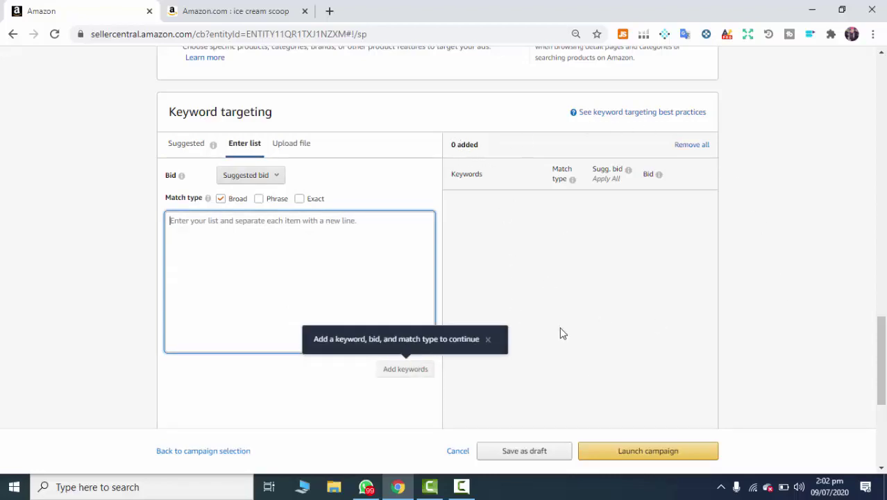
click(183, 144)
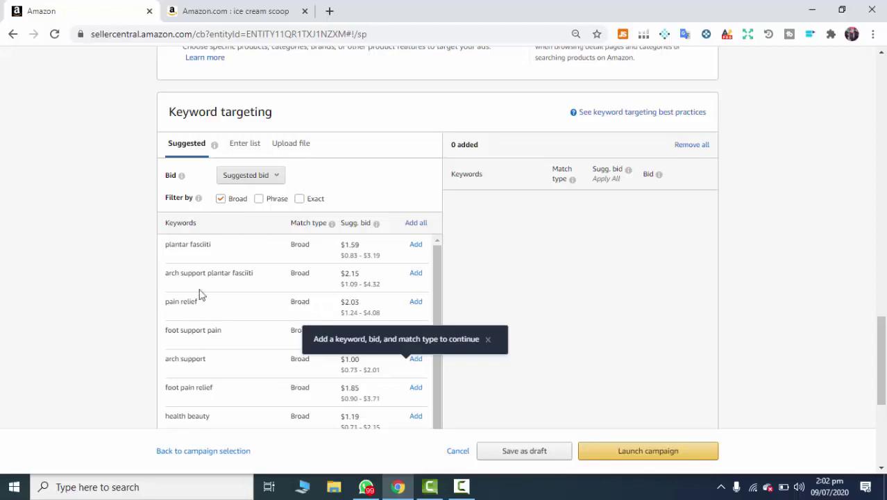
click(417, 303)
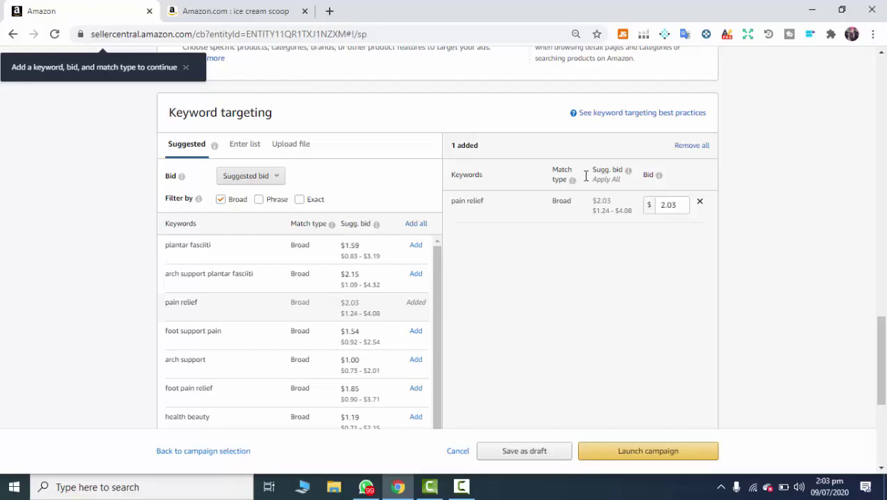
Filter the suggested keywords by phrase match only, and clear the match type filter again
click(221, 200)
click(259, 199)
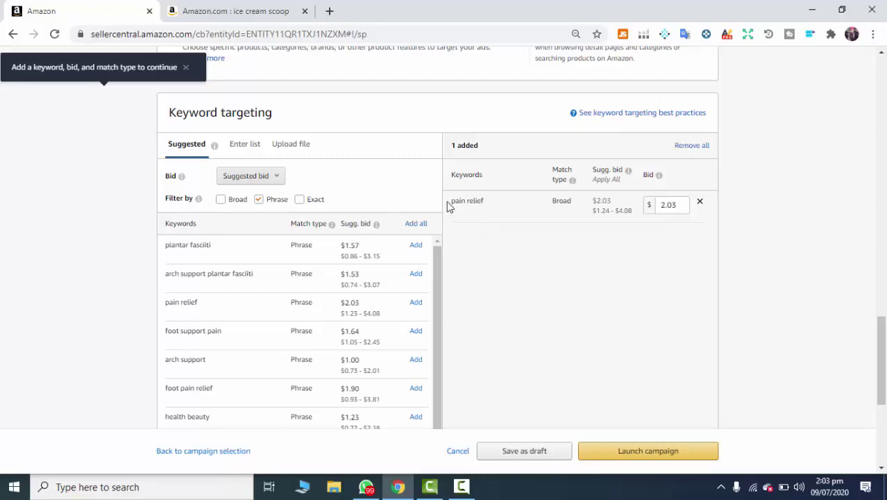
drag(452, 200, 259, 204)
click(259, 200)
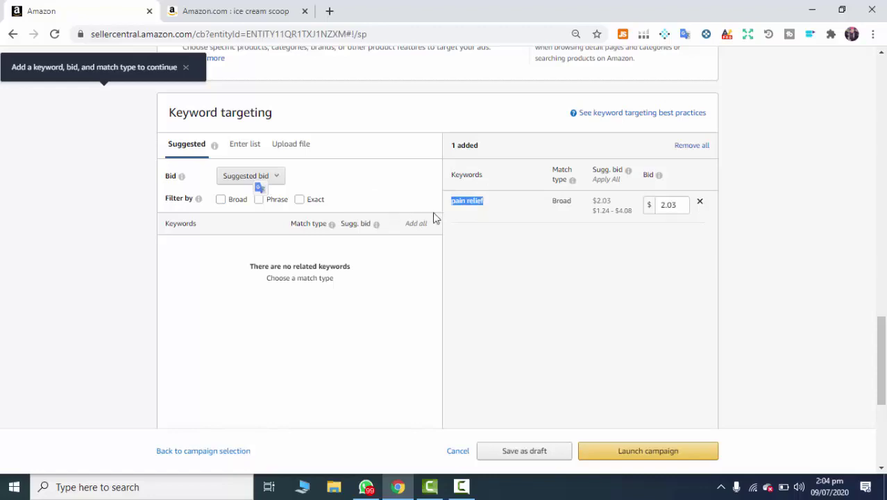
Filter the suggested keywords to include the Broad, Phrase and Exact match types together
click(221, 199)
click(259, 199)
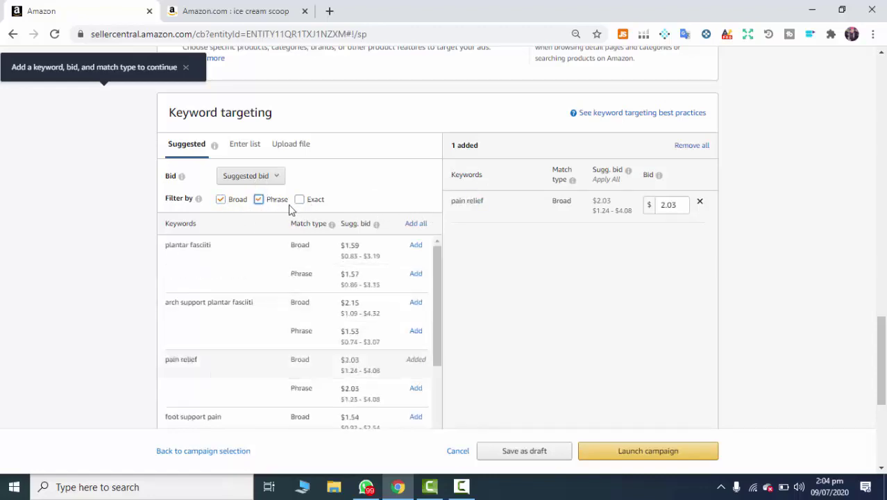
click(299, 200)
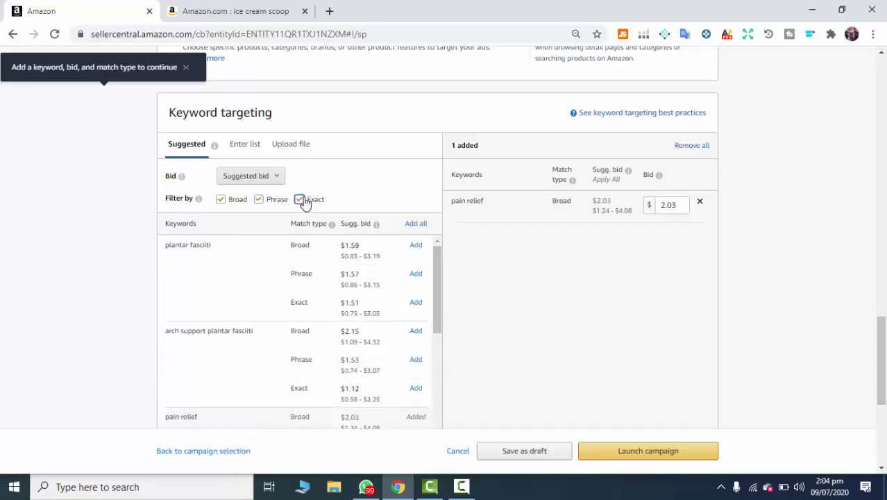
Add the suggested keyword "arch support plantar fasciiti" in the Broad, Phrase and Exact match types
click(666, 208)
click(416, 332)
click(416, 361)
click(416, 391)
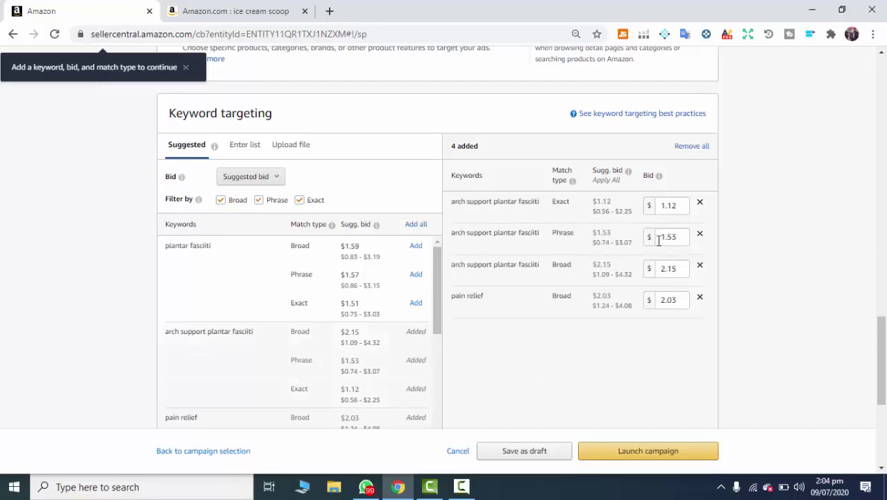
Examine the bid editing options for the phrase-match keyword "arch support plantar fasciiti" and dismiss them without changing the bid
click(659, 237)
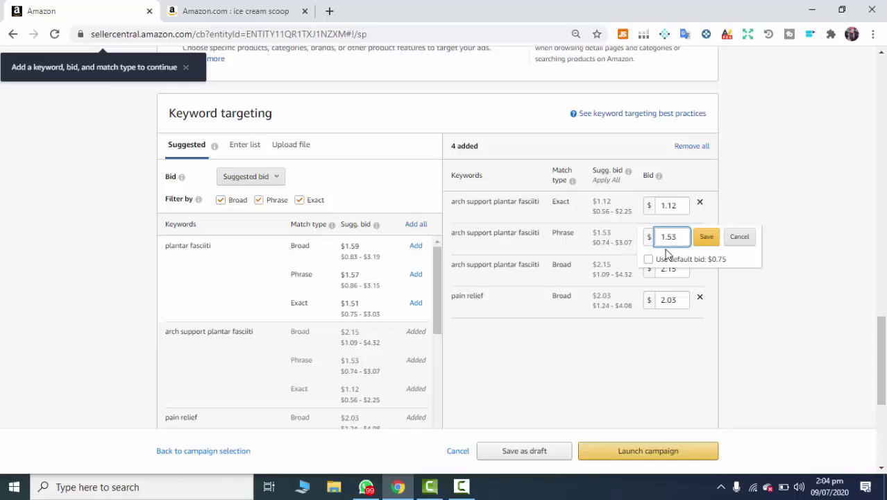
drag(676, 238, 658, 238)
click(706, 236)
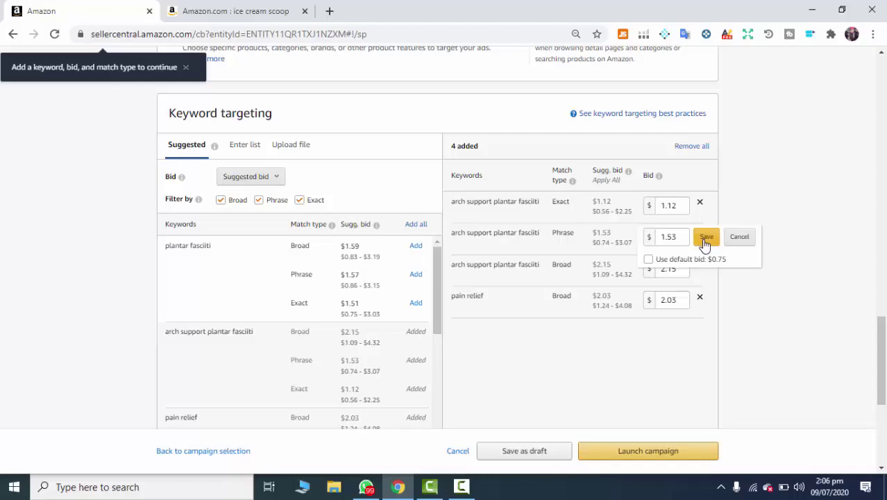
scroll(677, 292, down, 4)
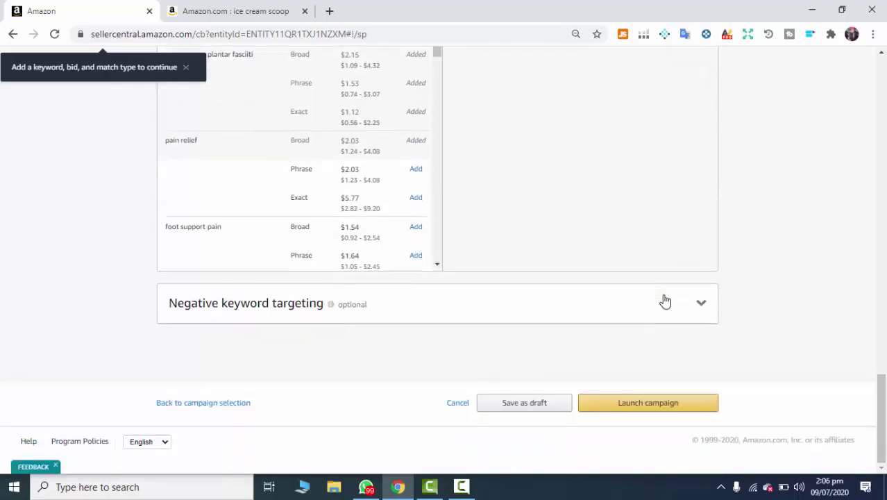
scroll(513, 280, up, 2)
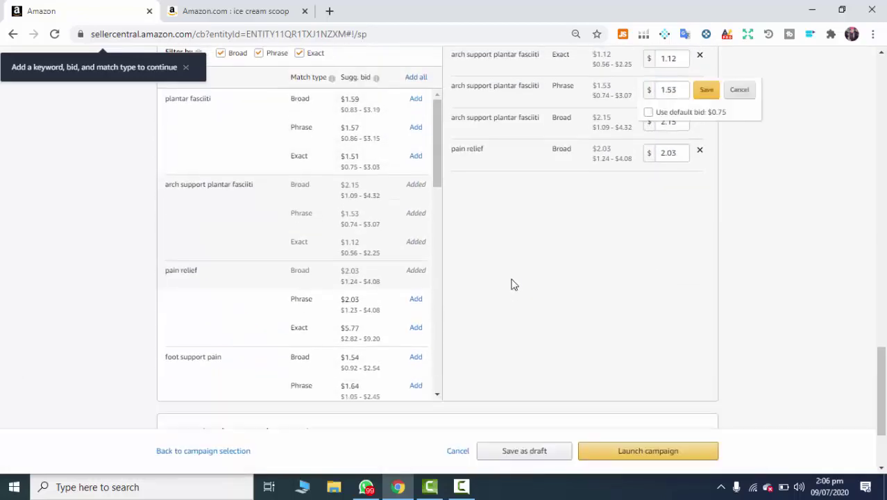
scroll(509, 275, up, 2)
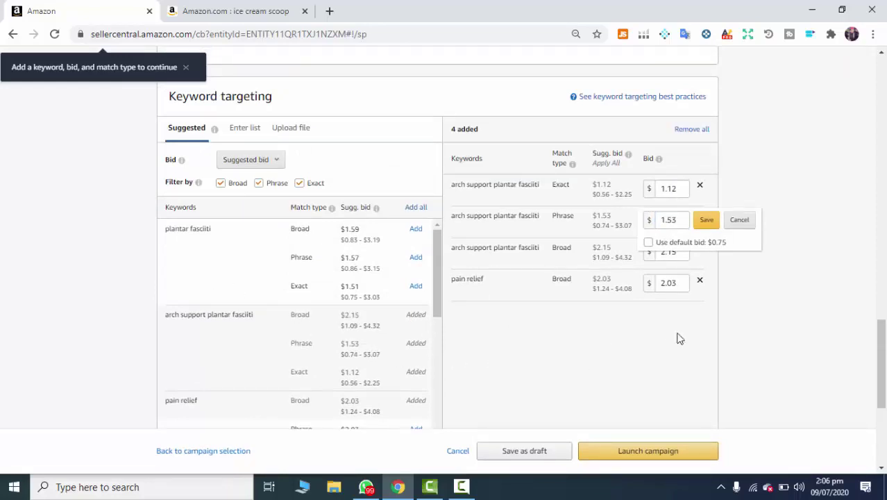
click(754, 222)
Change the ad group's targeting type to Product targeting and display its settings
scroll(351, 256, up, 4)
click(215, 282)
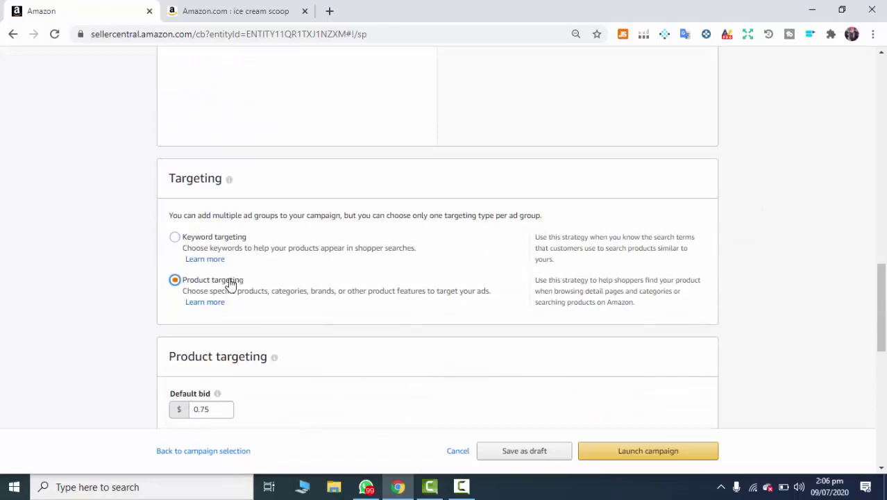
scroll(230, 285, down, 4)
Open the OXO Good Grips Solid Stainless Steel Ice Cream Scoop, 8-Inch, Black listing from the Amazon search results
click(240, 8)
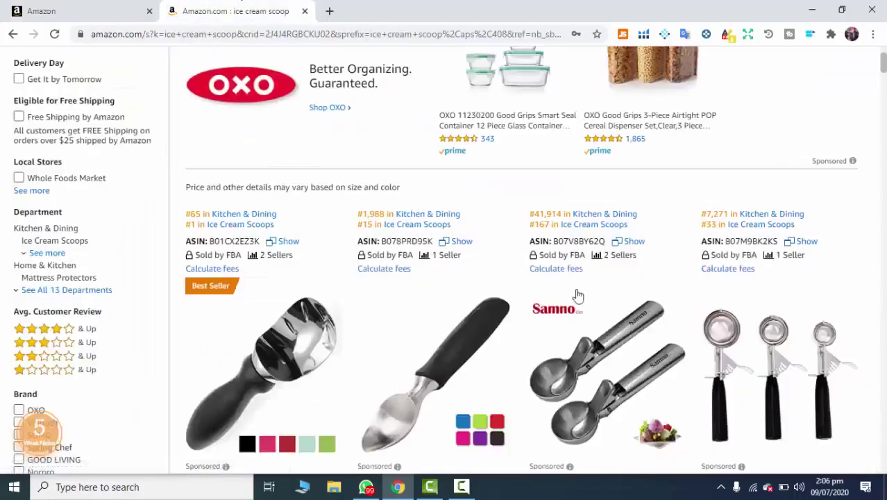
scroll(544, 289, down, 8)
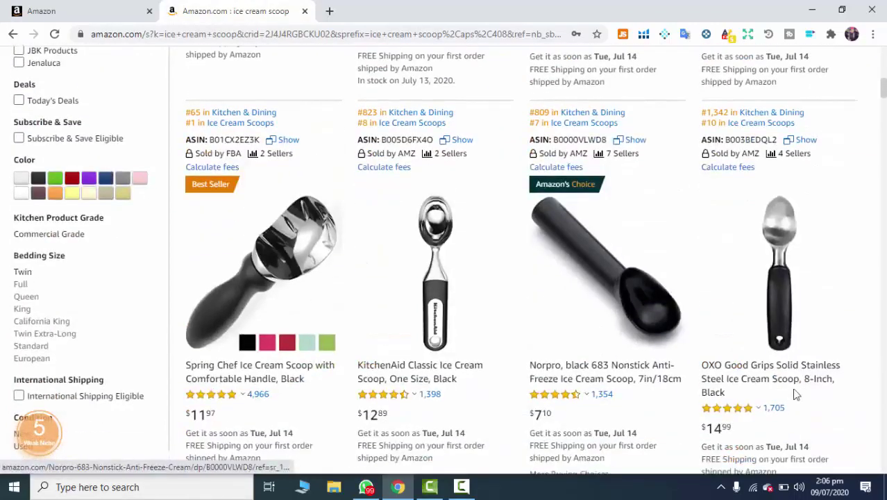
click(774, 377)
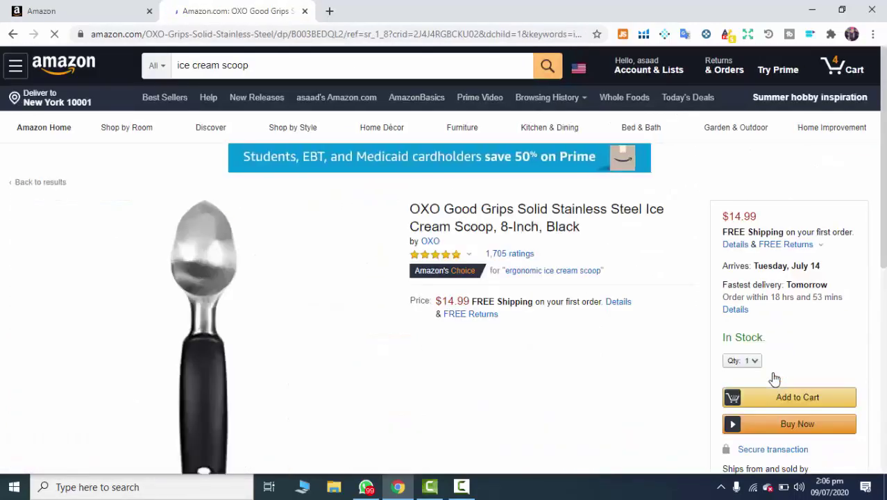
Examine the scoop's product page for sponsored placements, including the 4 stars and above products and the related brands
scroll(533, 295, down, 1)
scroll(533, 295, down, 4)
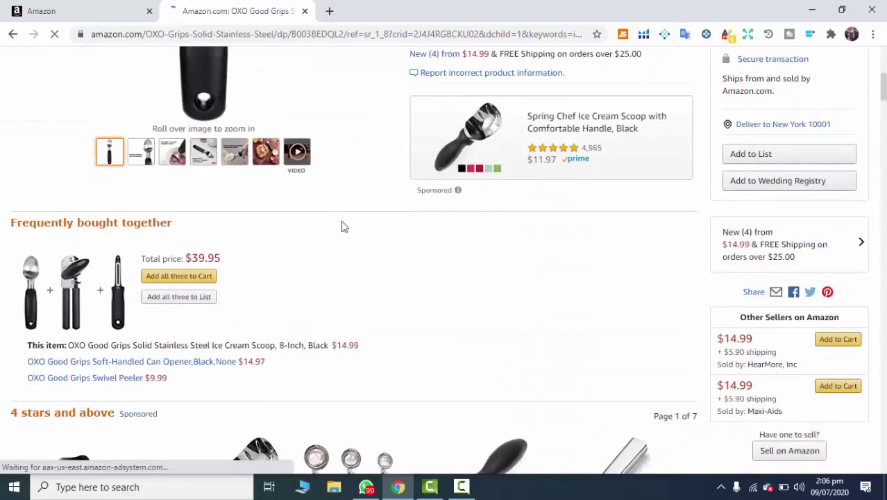
scroll(316, 220, down, 3)
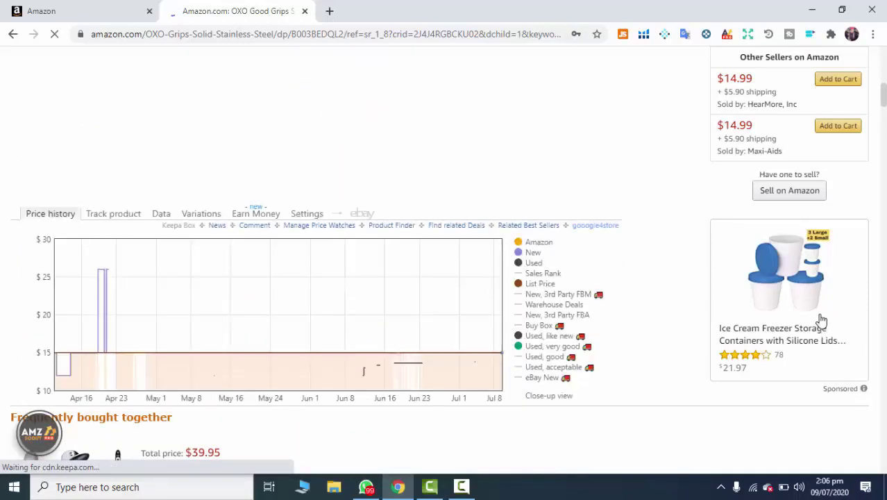
scroll(577, 324, down, 3)
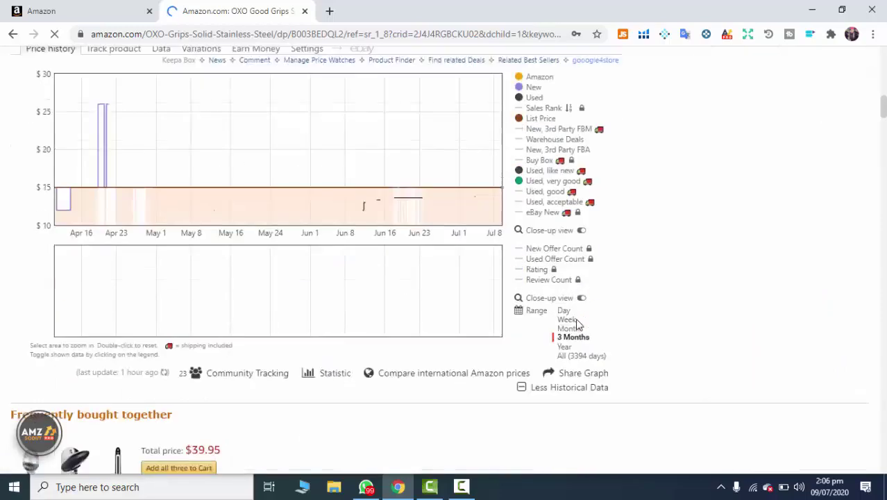
scroll(577, 324, down, 12)
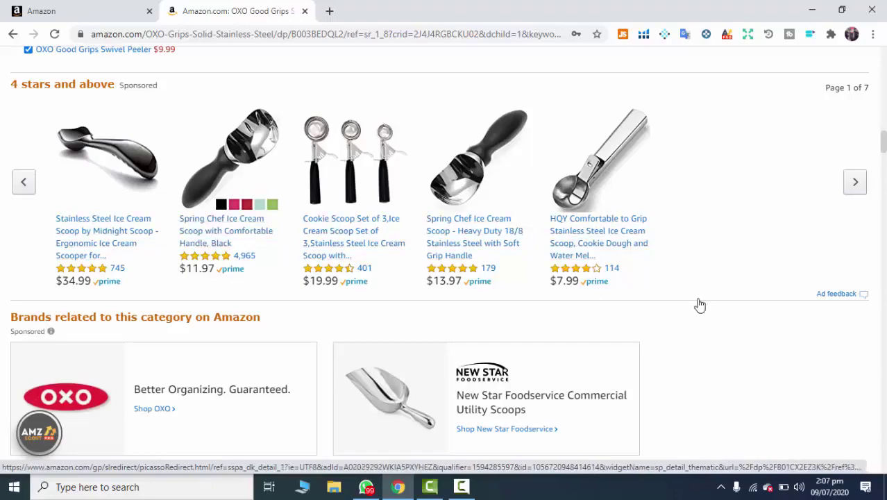
scroll(700, 306, up, 15)
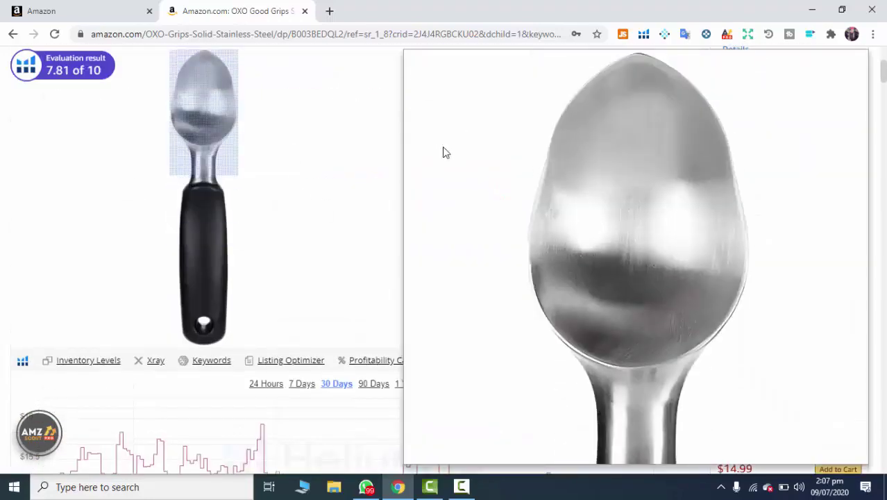
scroll(575, 239, up, 3)
scroll(575, 235, down, 4)
scroll(410, 364, down, 15)
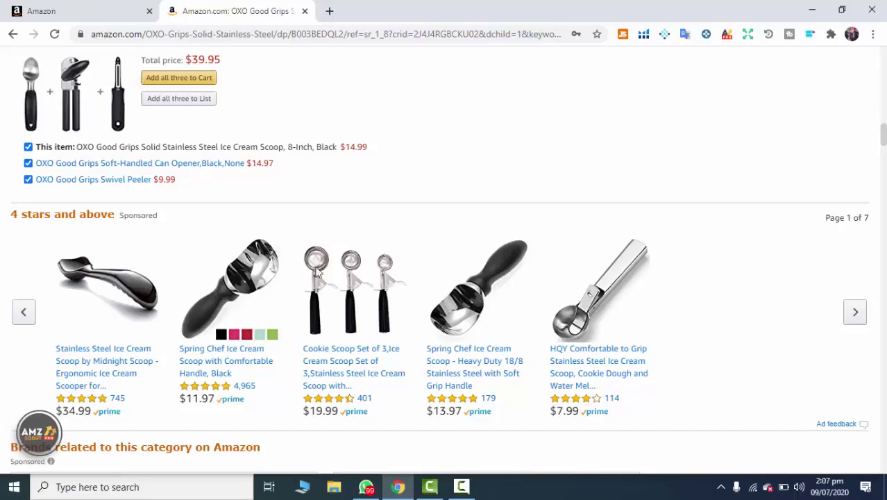
scroll(371, 317, down, 4)
scroll(370, 318, down, 5)
scroll(371, 317, up, 11)
scroll(371, 317, down, 2)
Return to the Seller Central campaign and switch product targeting from categories to individual products
click(83, 10)
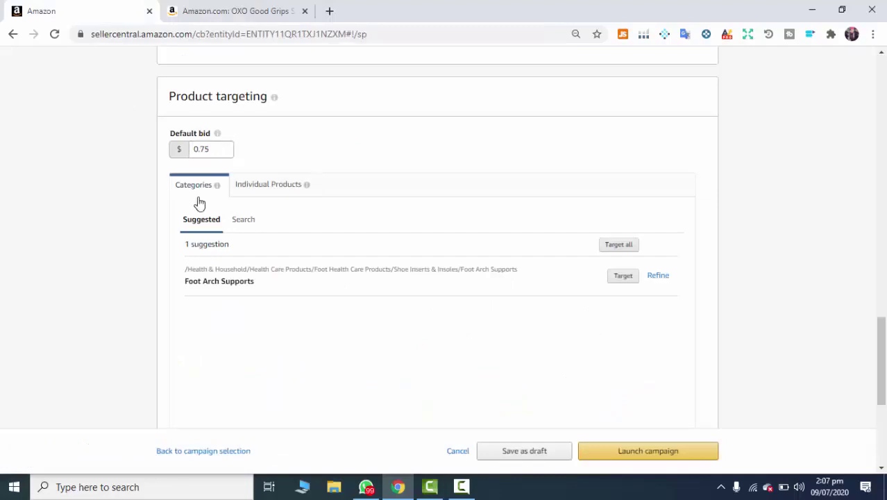
scroll(257, 187, up, 3)
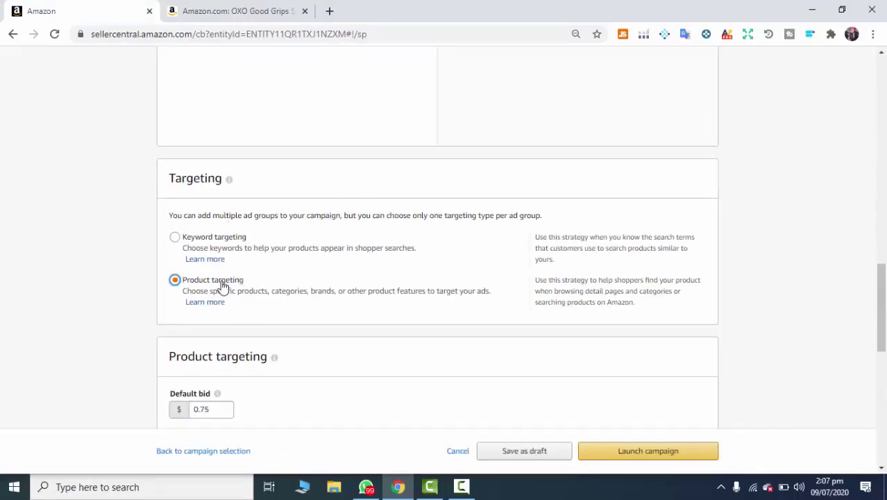
scroll(232, 323, down, 2)
click(252, 316)
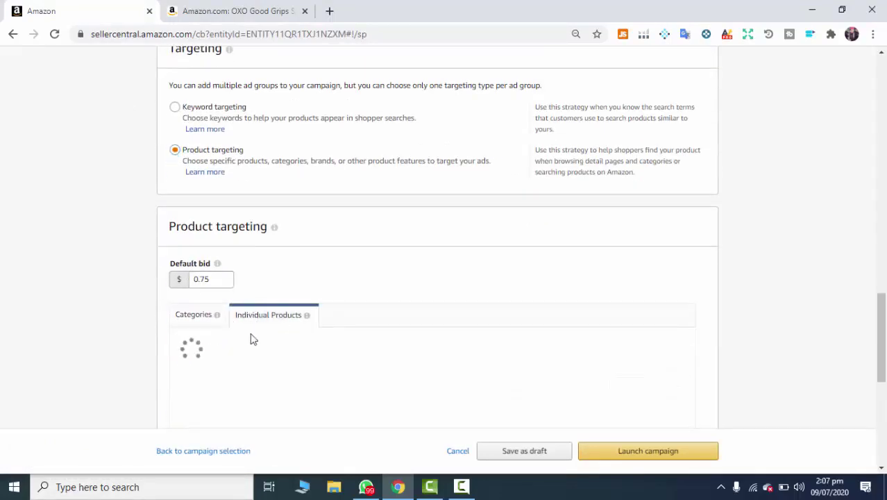
scroll(252, 332, down, 2)
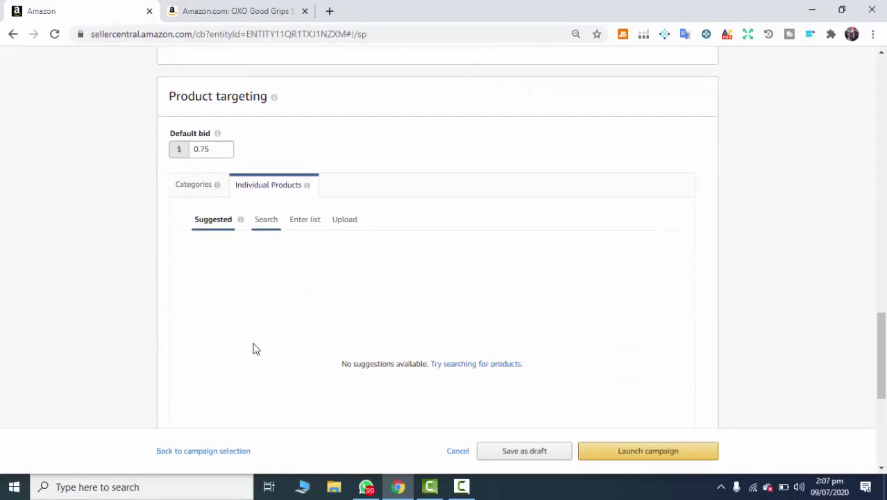
Display the list entry option for targeting individual products by ASIN
click(293, 226)
click(258, 308)
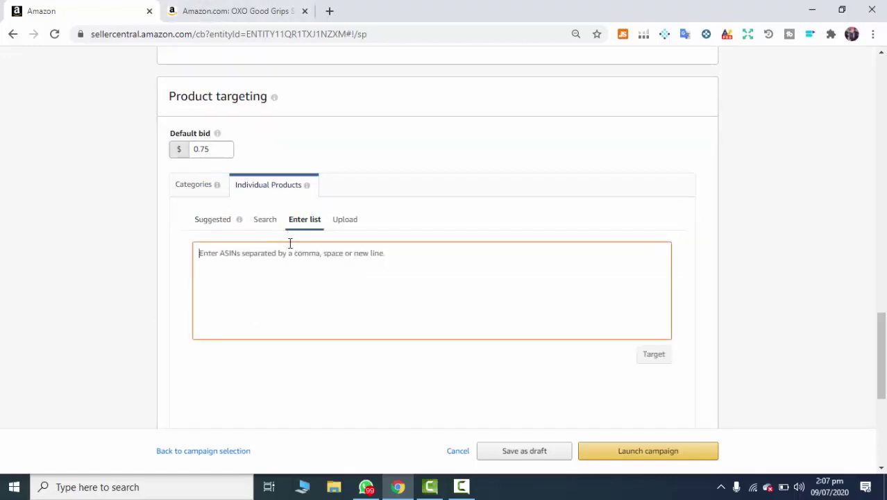
click(206, 224)
scroll(468, 321, up, 15)
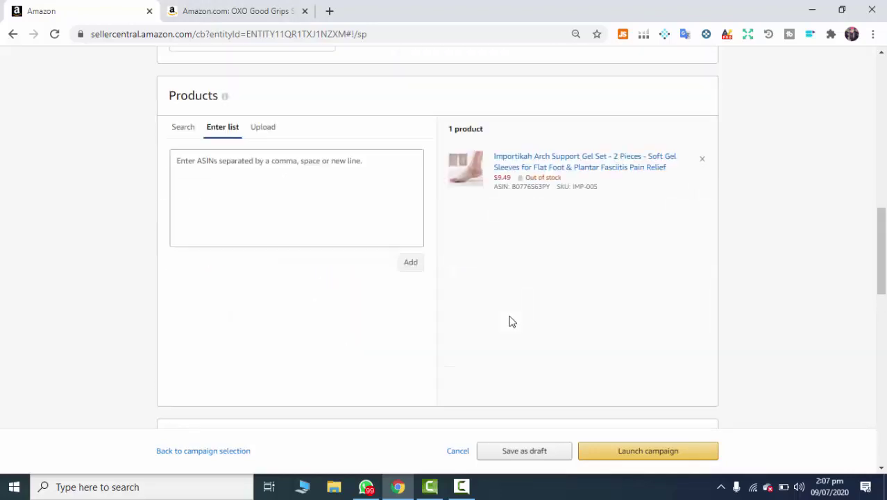
scroll(804, 273, down, 15)
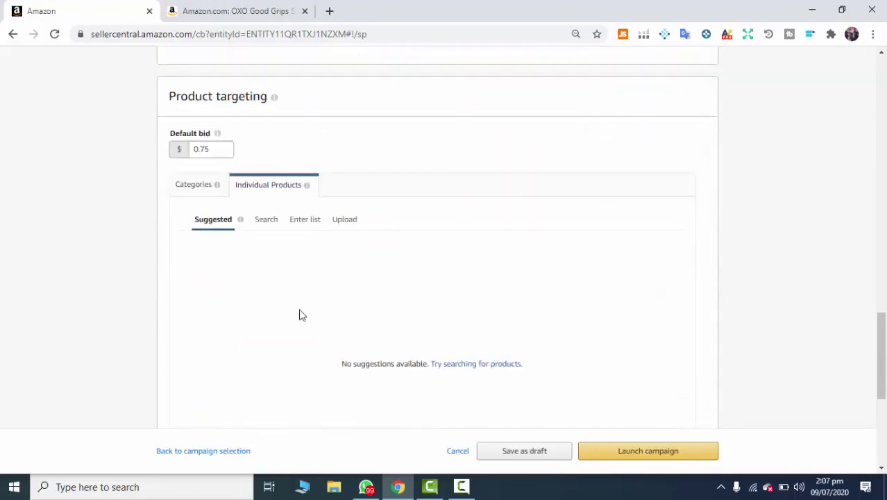
click(305, 223)
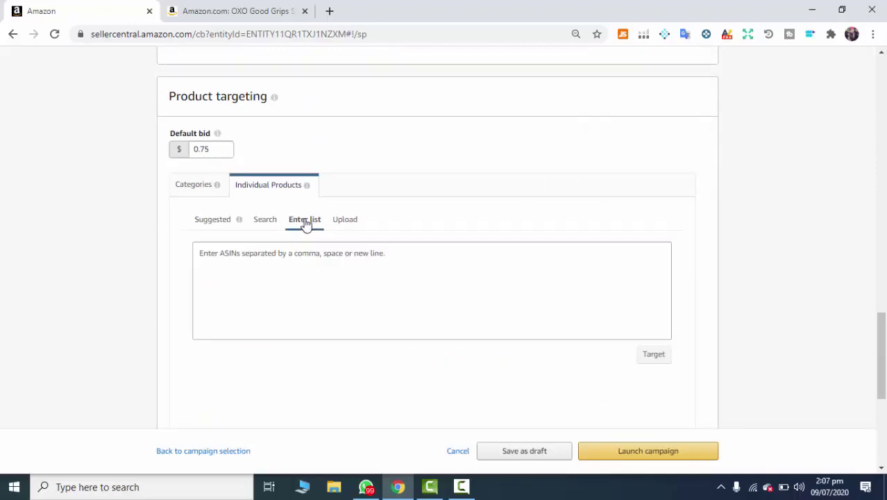
Copy the ASIN B003BEDQL2 from the web address of the OXO ice cream scoop's product page
click(273, 9)
double_click(347, 34)
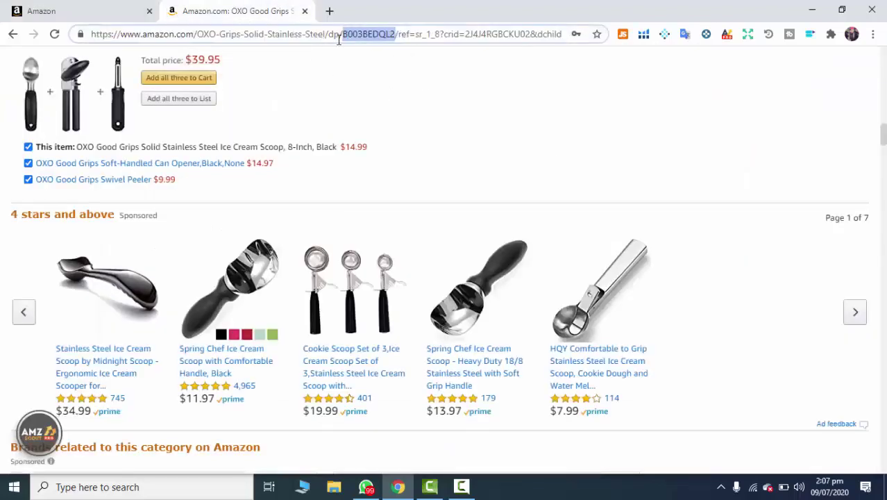
right_click(366, 35)
click(425, 107)
Add ASIN B003BEDQL2 to the campaign's targeted individual products and show its entry with the bid
click(42, 11)
right_click(320, 293)
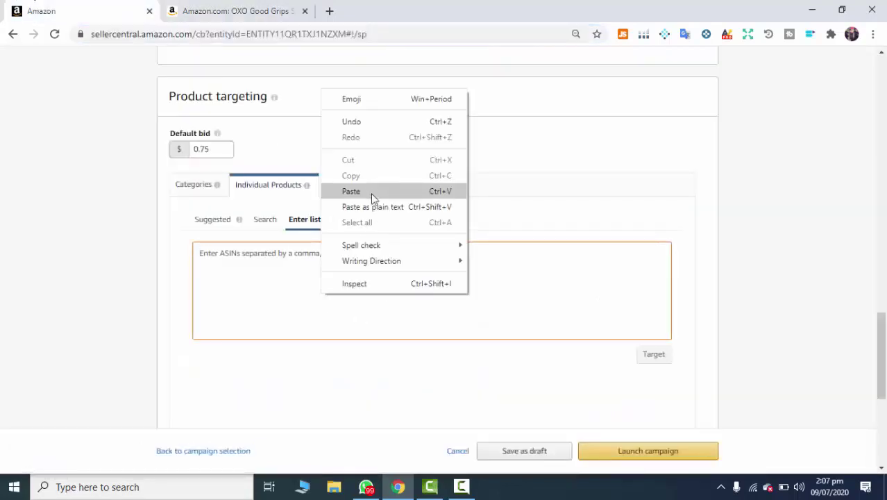
click(370, 191)
click(654, 355)
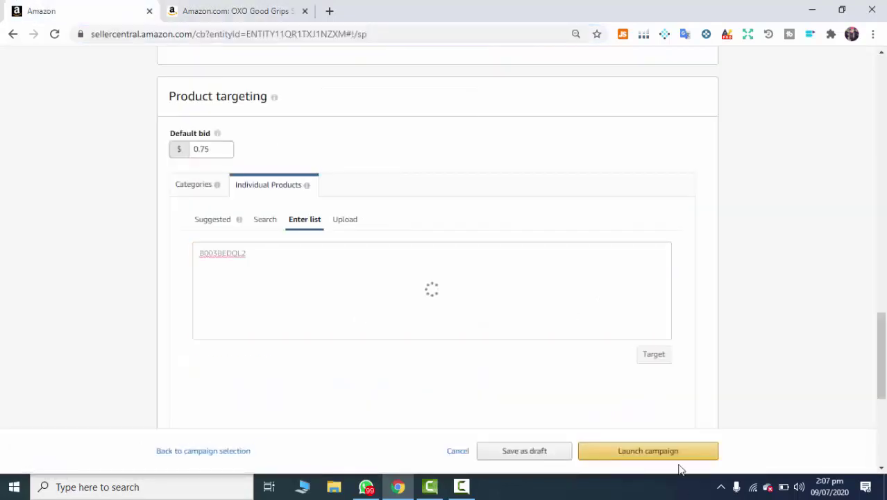
scroll(393, 402, down, 4)
scroll(391, 402, down, 1)
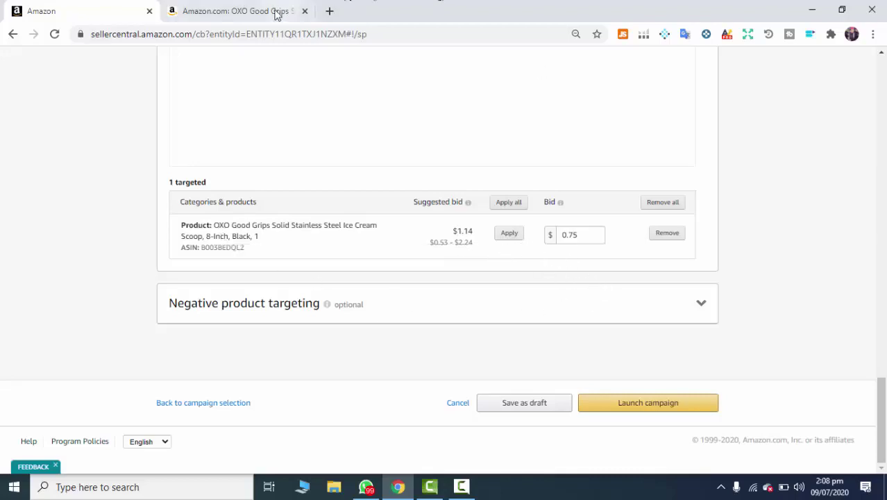
View the second page of sponsored 4 stars and above products on the OXO scoop listing, and return to the campaign
click(248, 17)
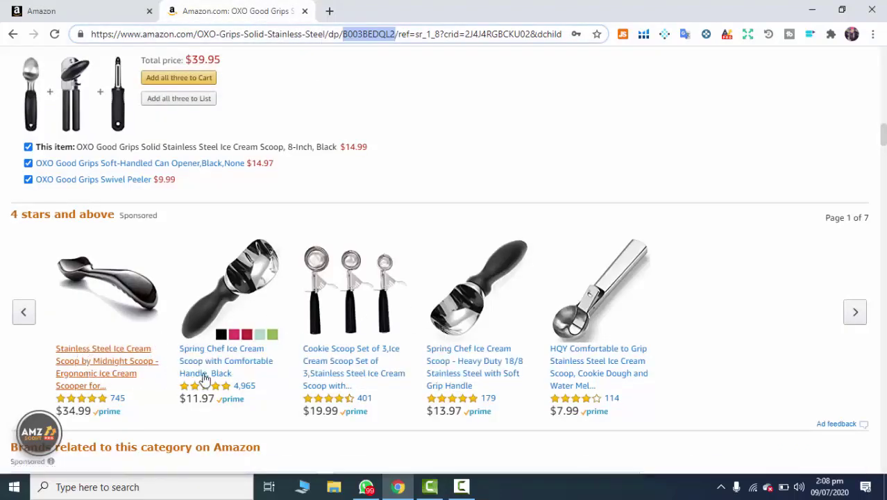
click(856, 311)
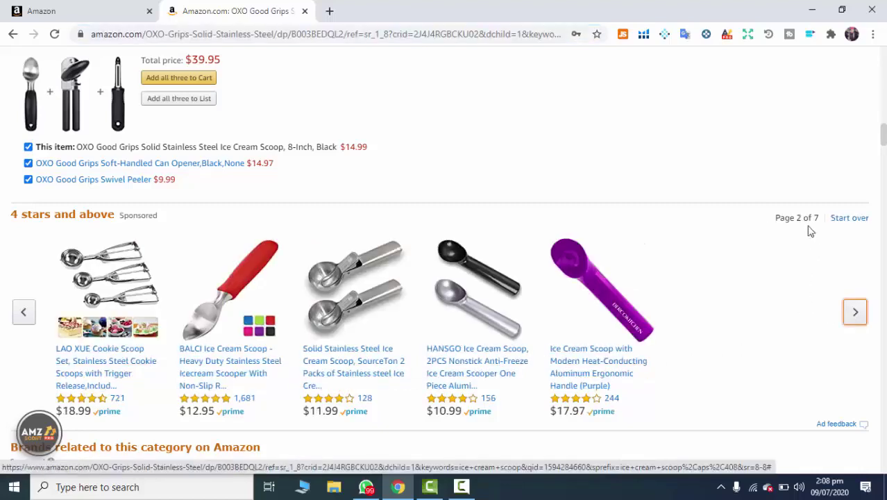
click(71, 15)
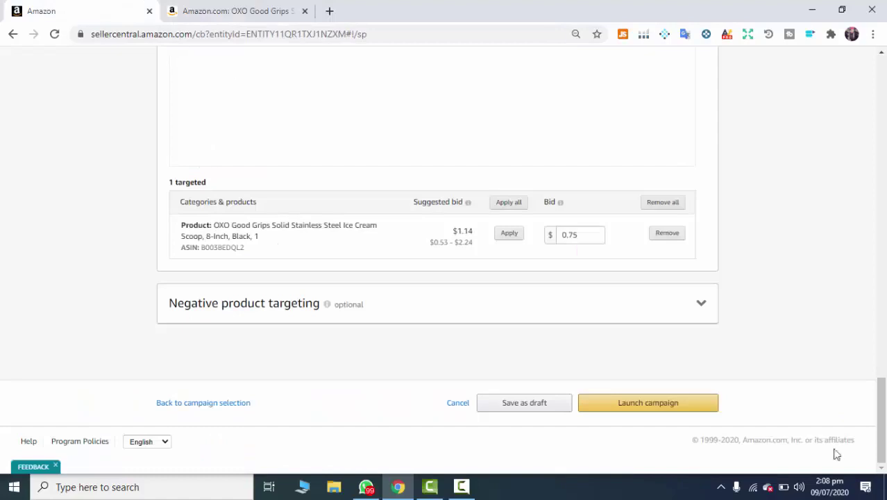
Review the targeted product and the campaign bidding strategies, including Dynamic bids - up and down and Fixed bids
scroll(341, 347, up, 5)
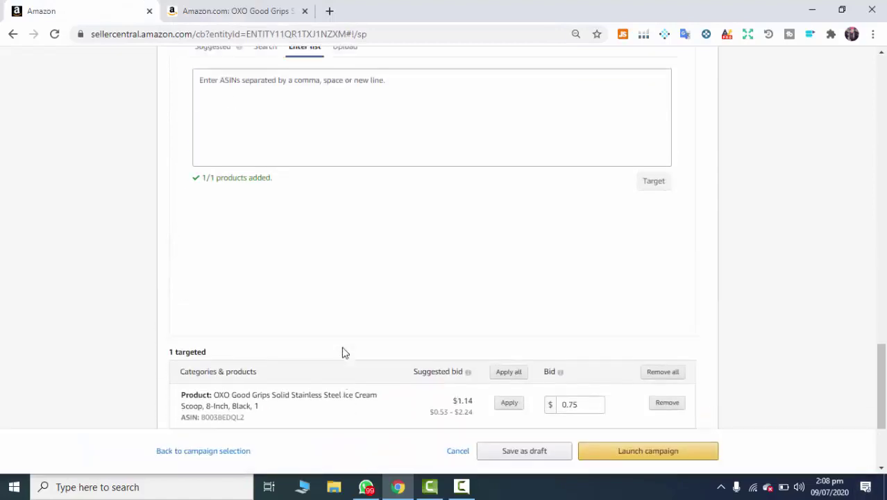
scroll(477, 314, down, 5)
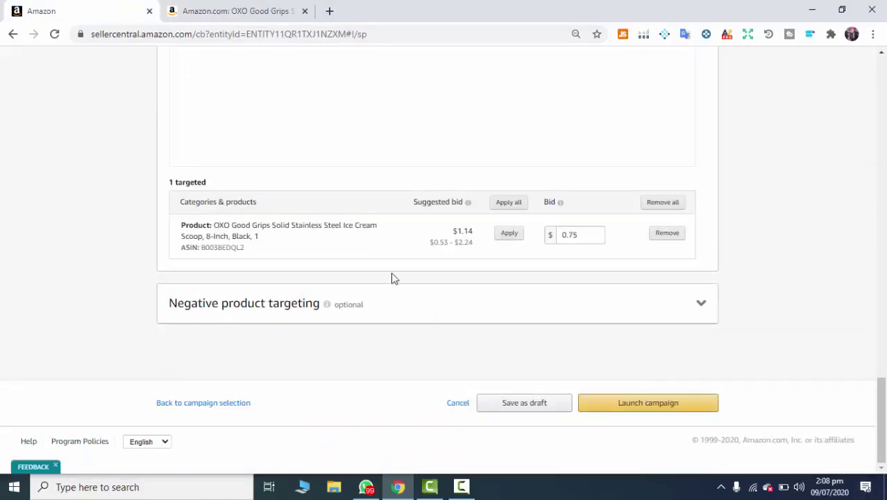
scroll(557, 376, up, 5)
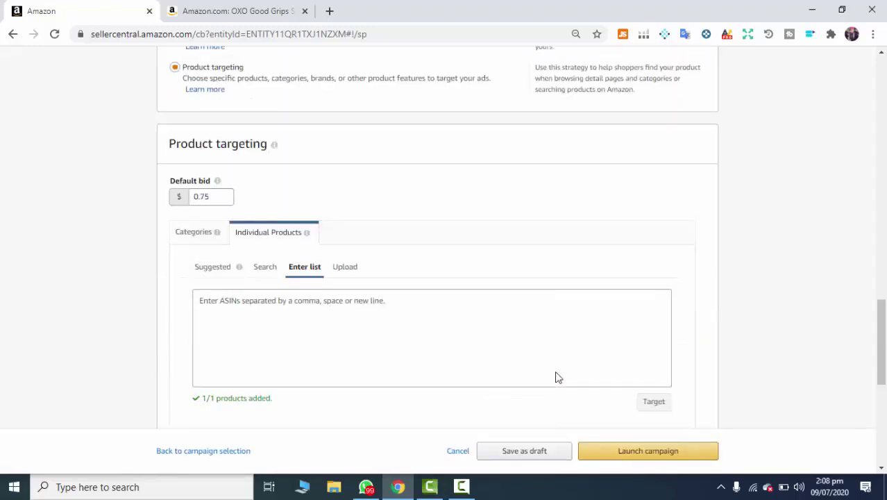
scroll(300, 327, up, 10)
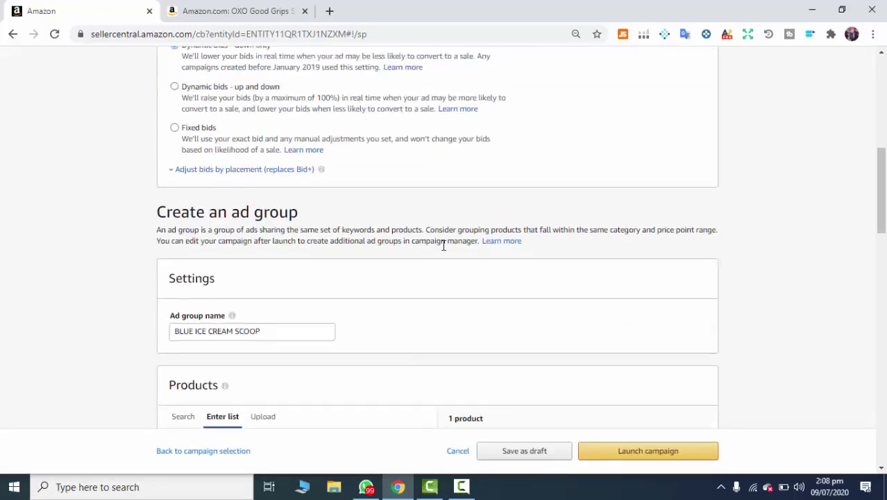
scroll(444, 243, up, 3)
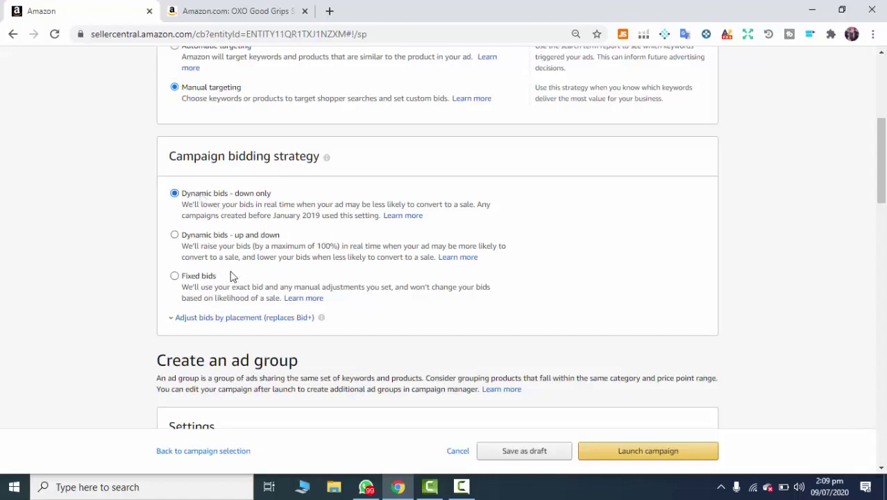
click(221, 238)
click(202, 281)
scroll(495, 322, down, 5)
scroll(648, 450, down, 2)
scroll(697, 343, up, 13)
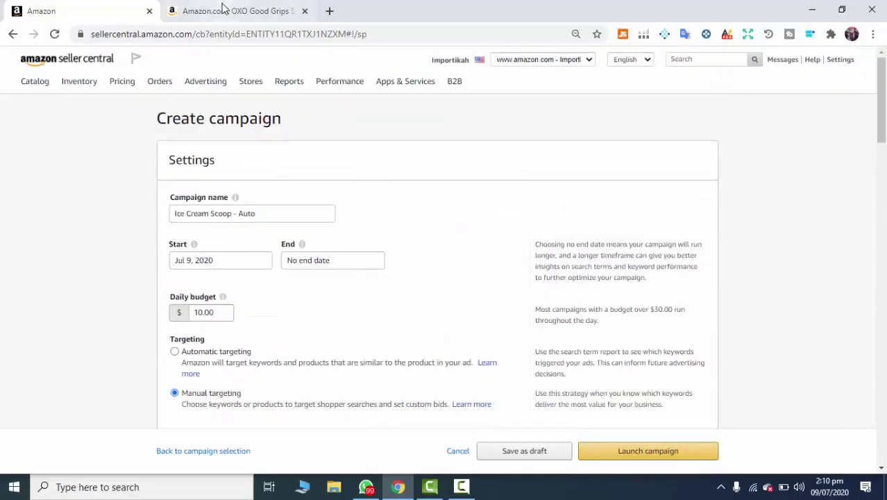
Examine the search term "ice cream scoop" and the OXO scoop's listing on Amazon, and return to the campaign settings
click(223, 7)
scroll(282, 128, up, 10)
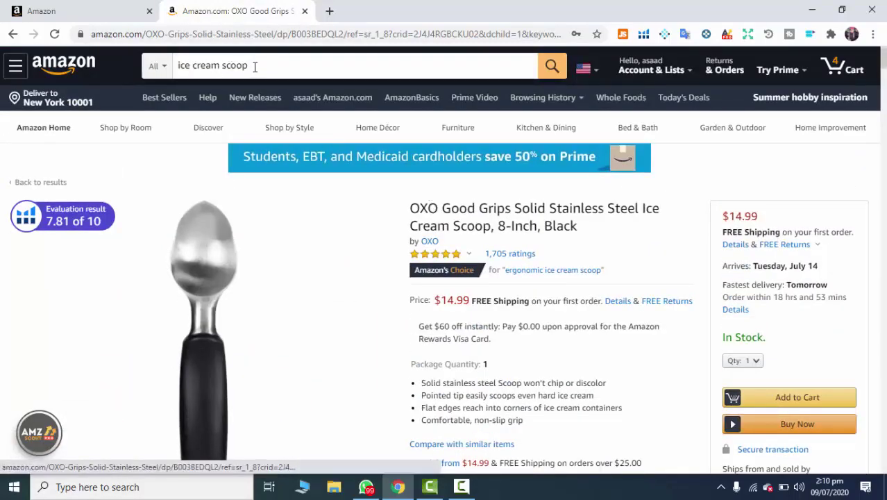
drag(254, 67, 184, 67)
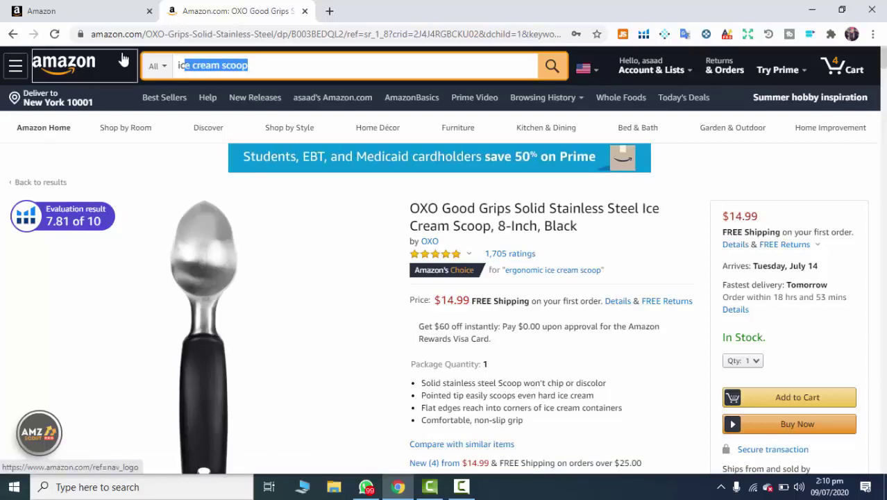
mouse_move(200, 211)
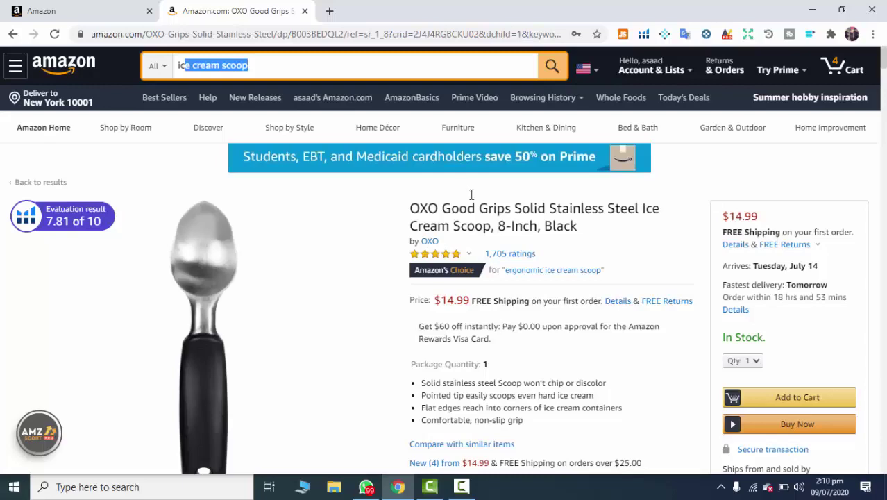
click(96, 16)
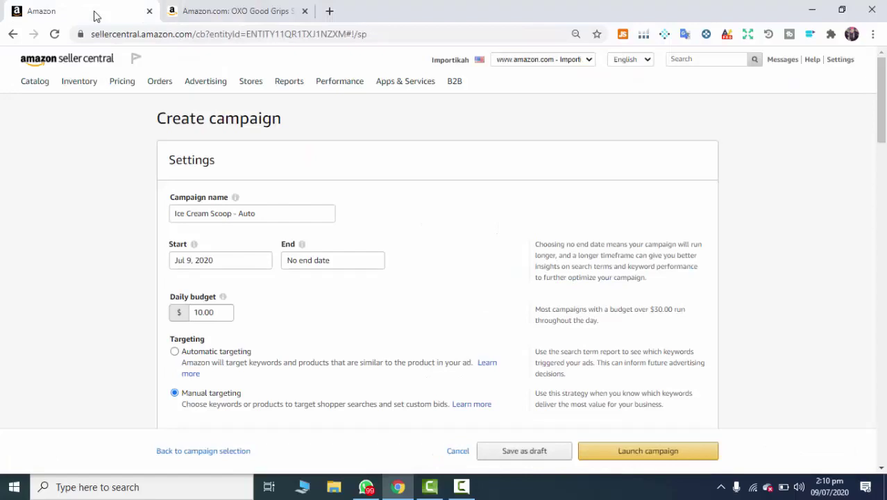